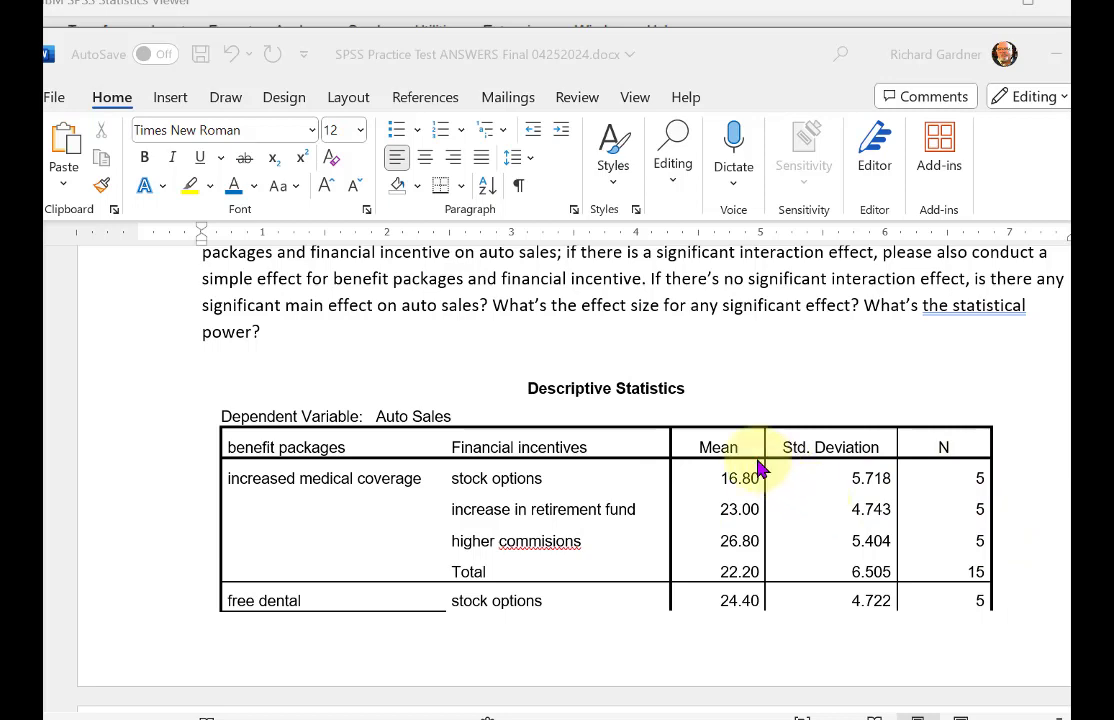
# - Examine the answer document's Descriptive Statistics, Levene's Test and Tests of Between-Subjects Effects tables for Auto Sales
pyautogui.scroll(-3, 725, 600)
pyautogui.scroll(-10, 750, 377)
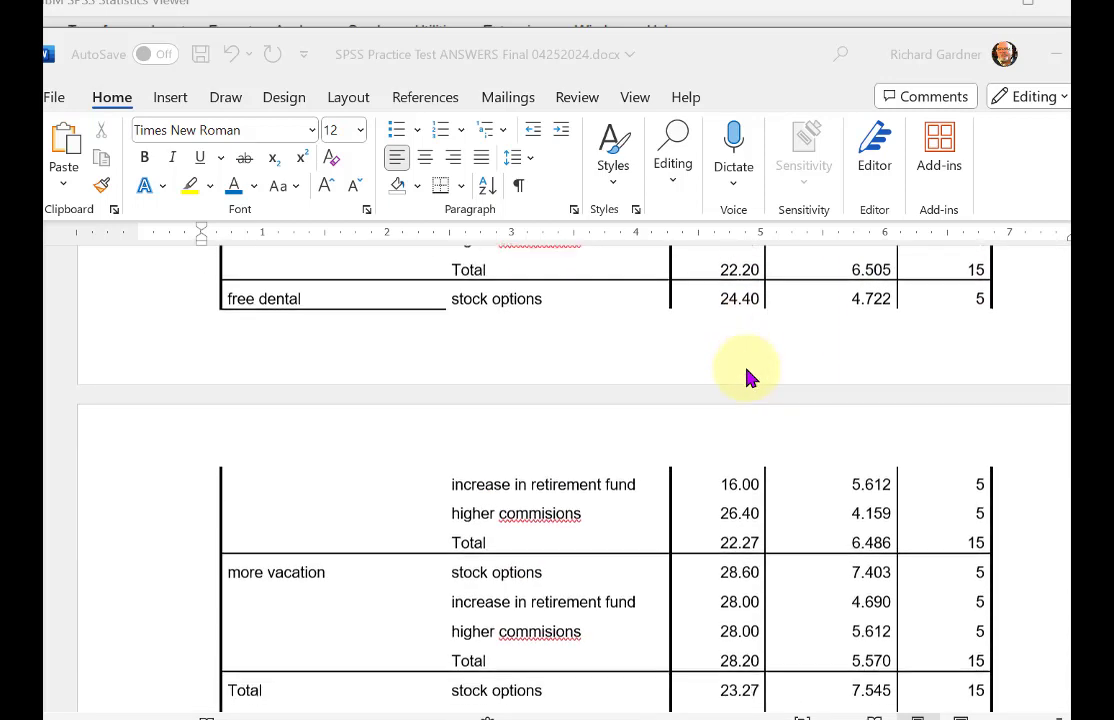
pyautogui.scroll(-2, 760, 427)
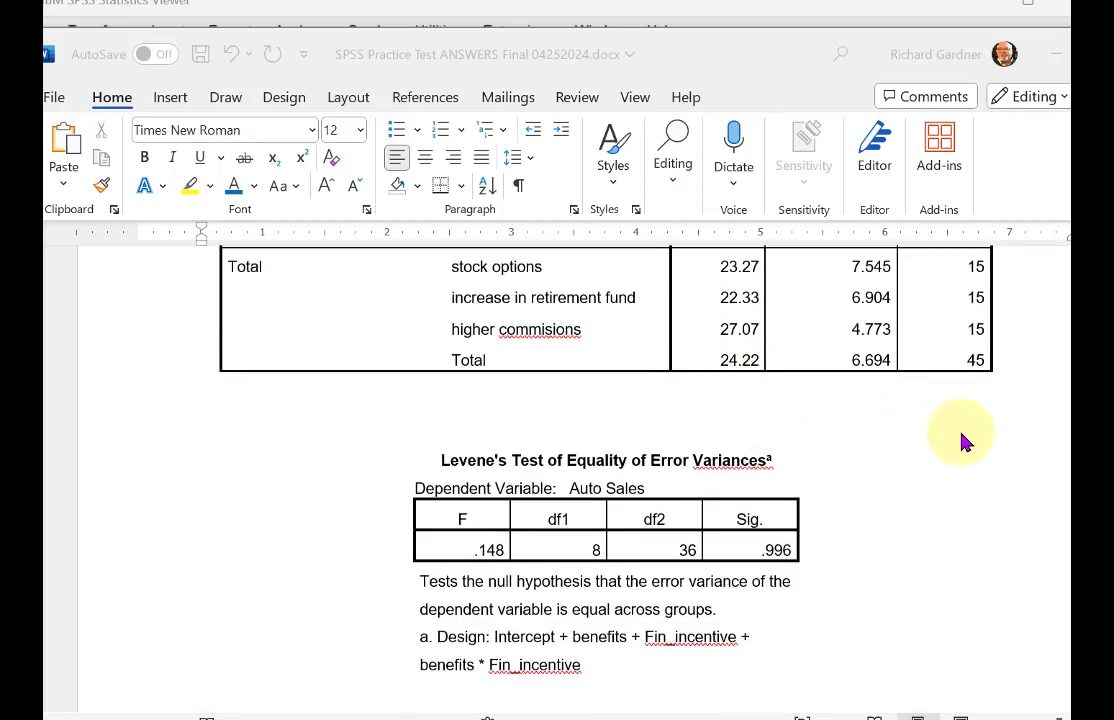
pyautogui.scroll(-3, 643, 510)
pyautogui.scroll(-3, 908, 405)
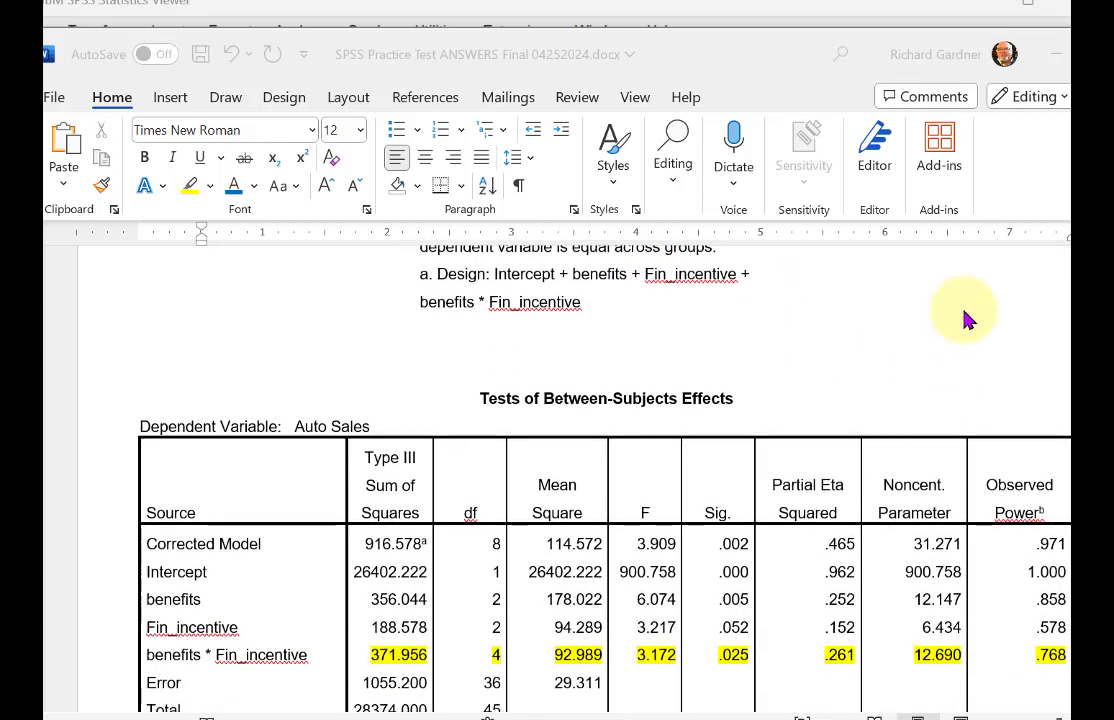
pyautogui.scroll(-2, 966, 318)
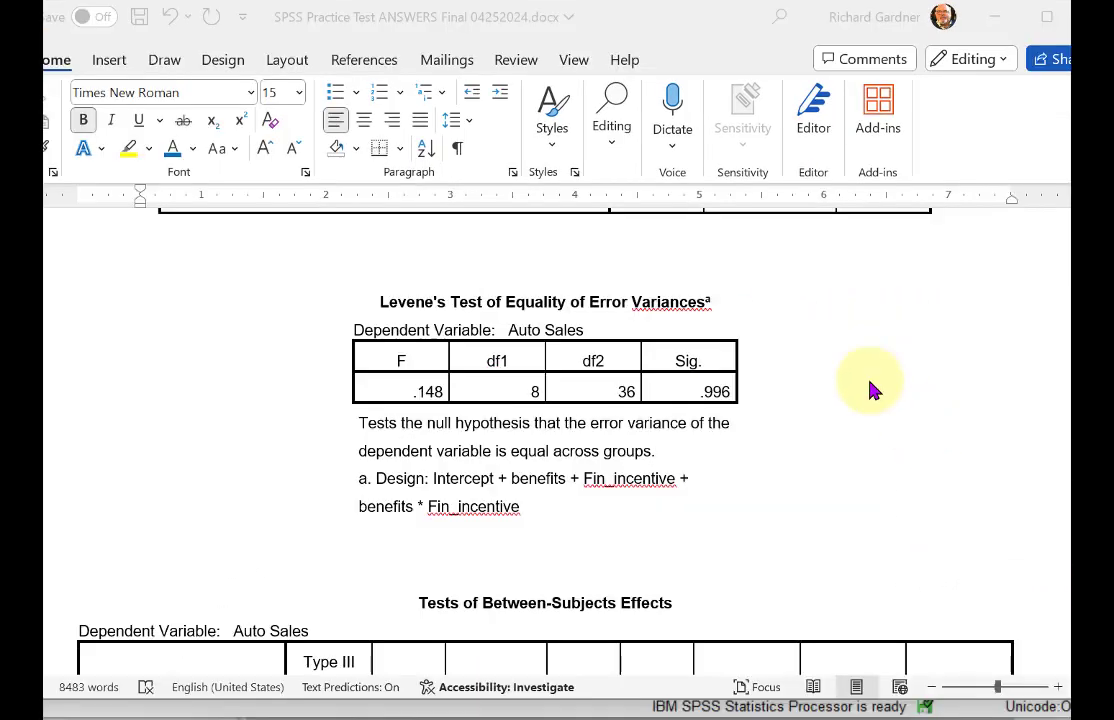
pyautogui.scroll(-6, 870, 388)
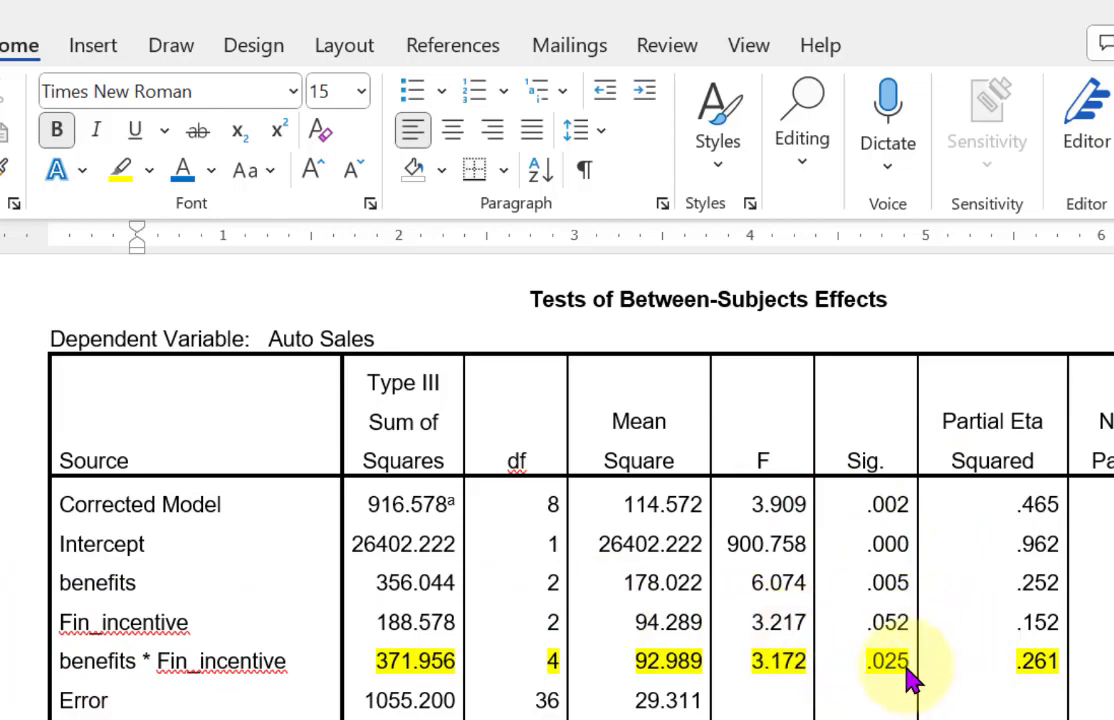
# - Review the two-way ANOVA write-up, checking the F and p statistics, partial eta squared and observed power reported for the main and interaction effects
pyautogui.scroll(-10, 912, 678)
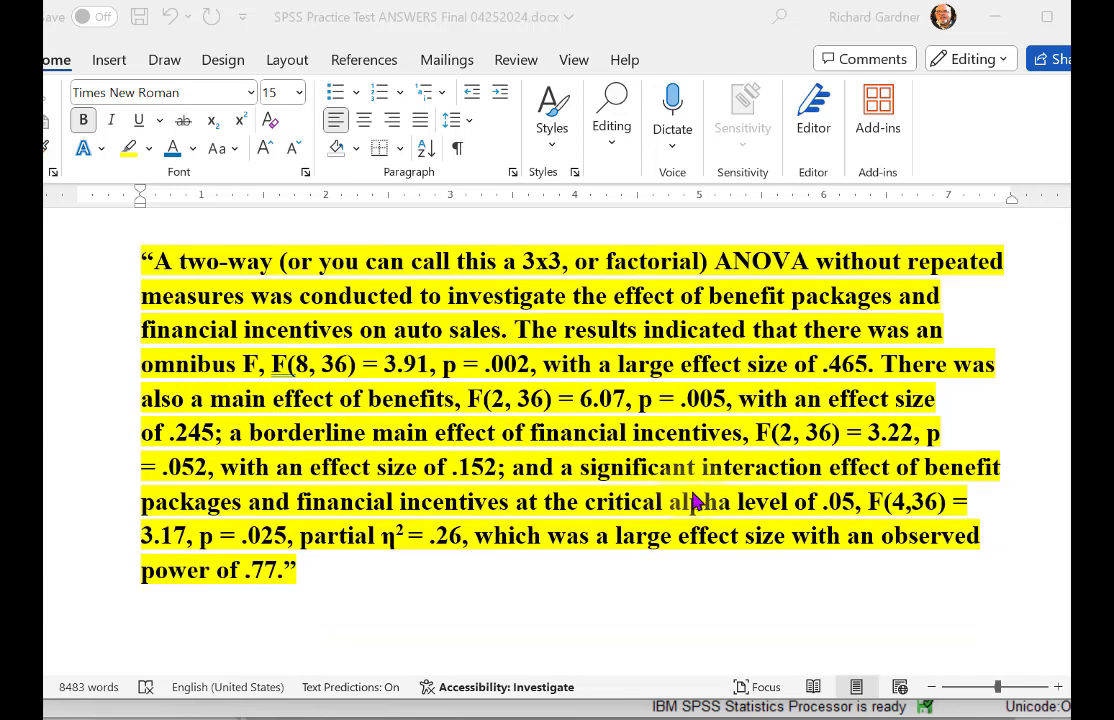
pyautogui.click(375, 380)
pyautogui.moveTo(266, 364); pyautogui.dragTo(686, 393)
pyautogui.click(429, 433)
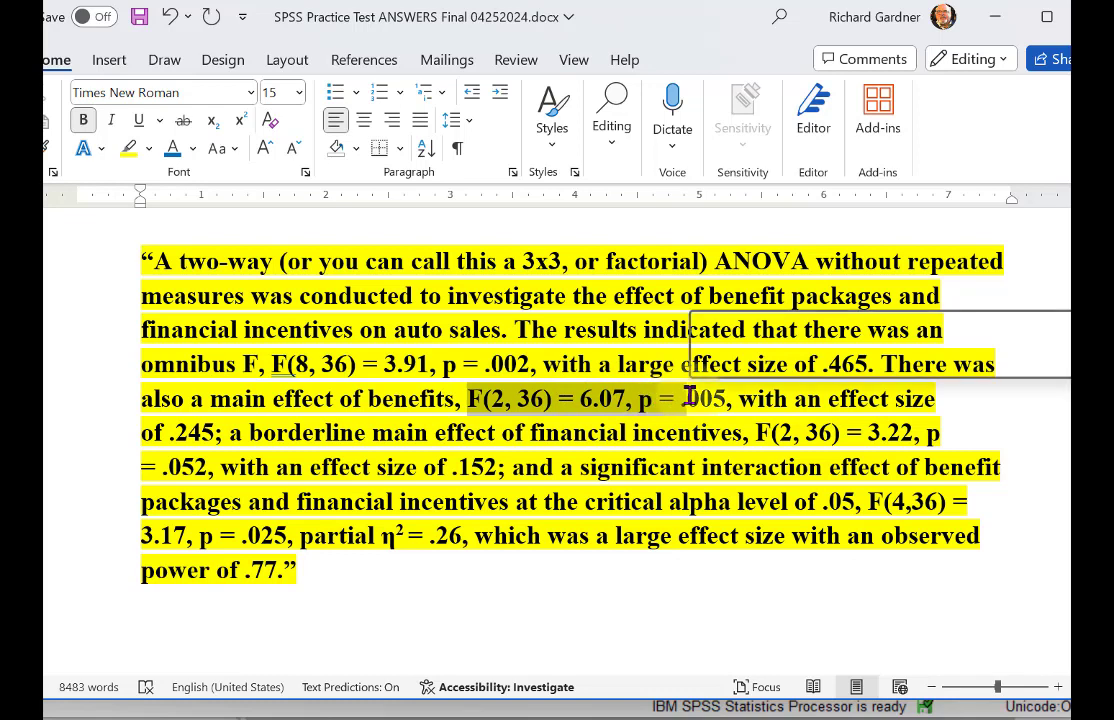
pyautogui.click(374, 438)
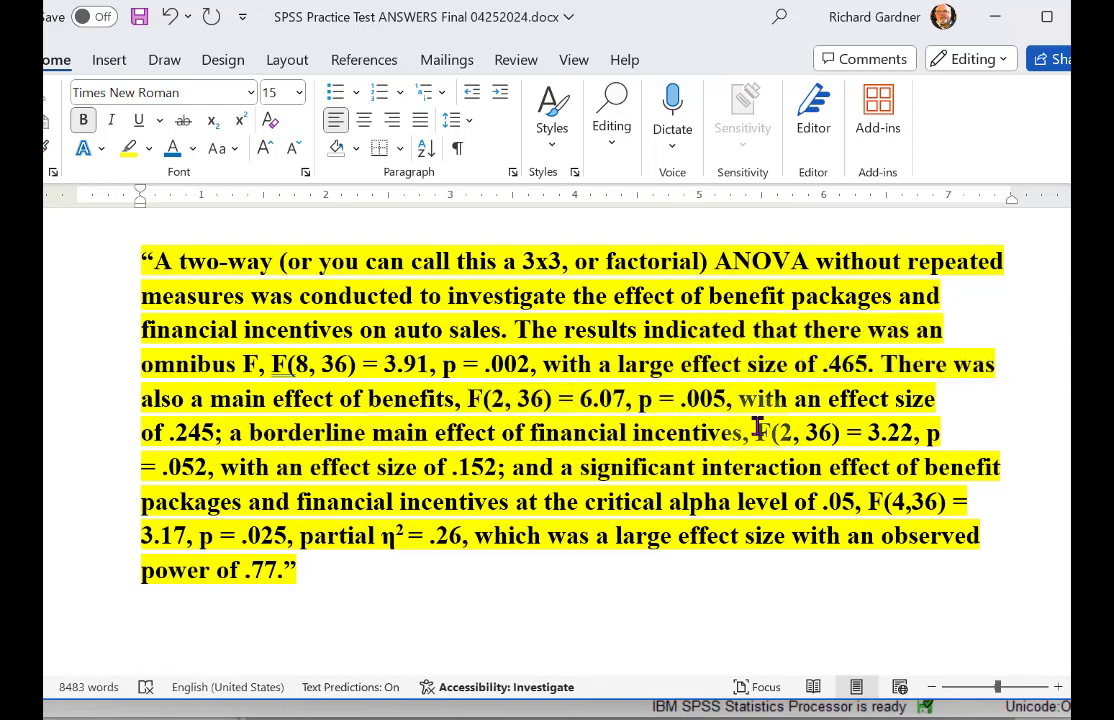
pyautogui.moveTo(778, 425); pyautogui.dragTo(903, 422)
pyautogui.click(610, 463)
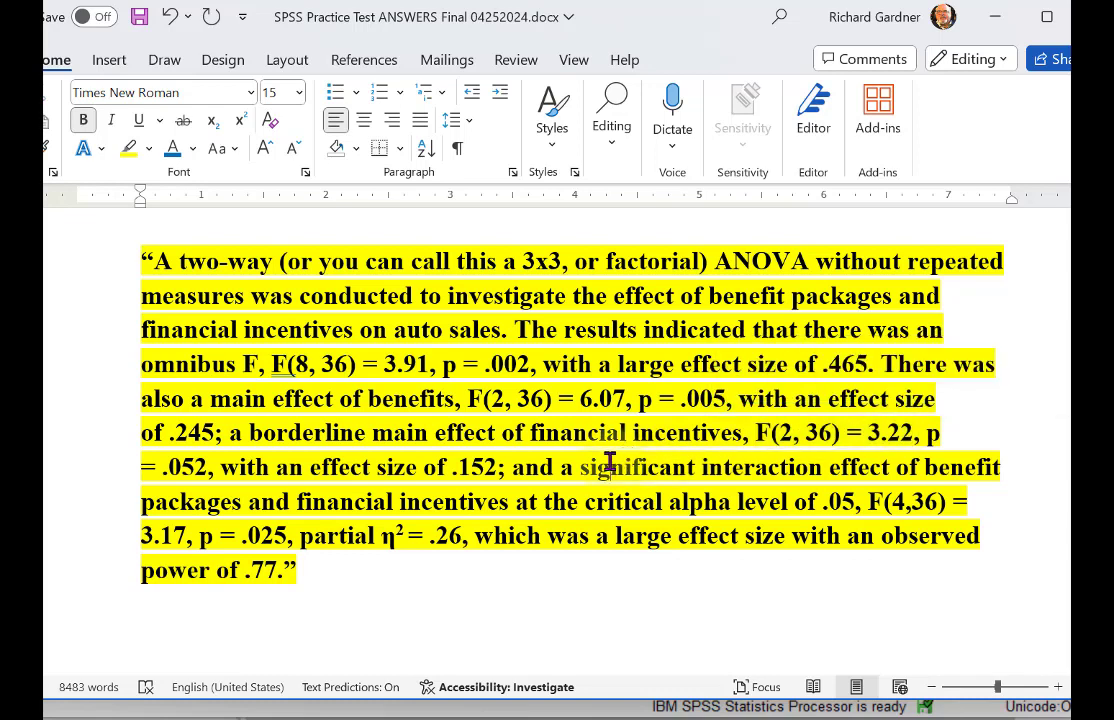
pyautogui.moveTo(866, 500); pyautogui.dragTo(303, 530)
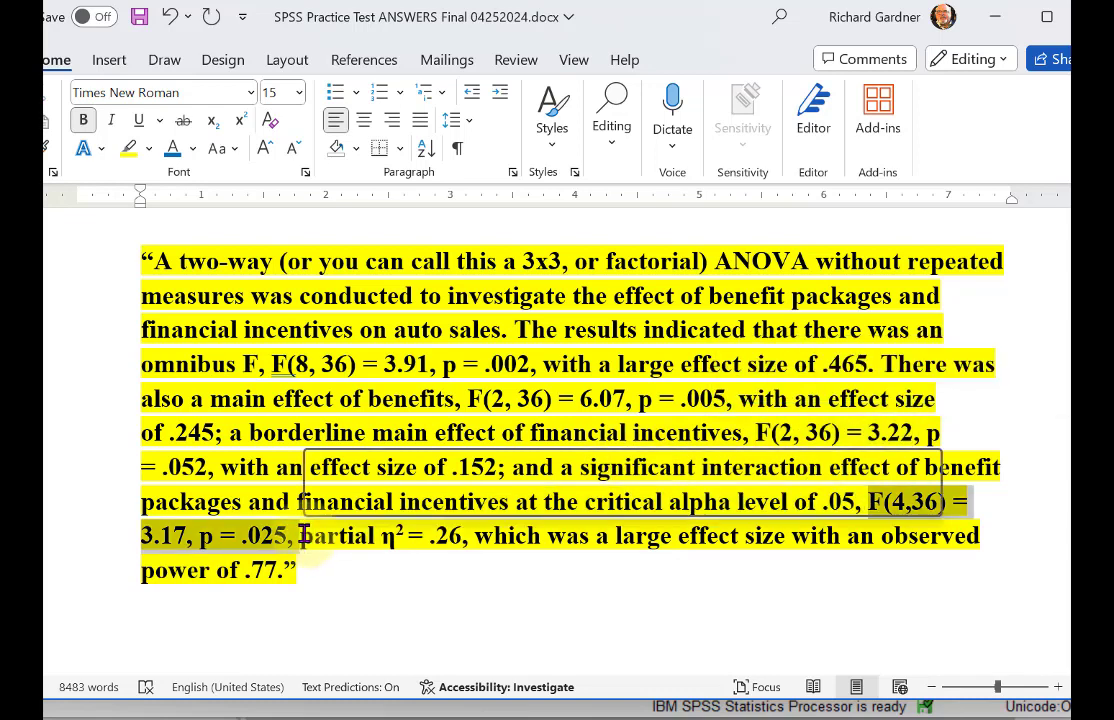
pyautogui.click(390, 542)
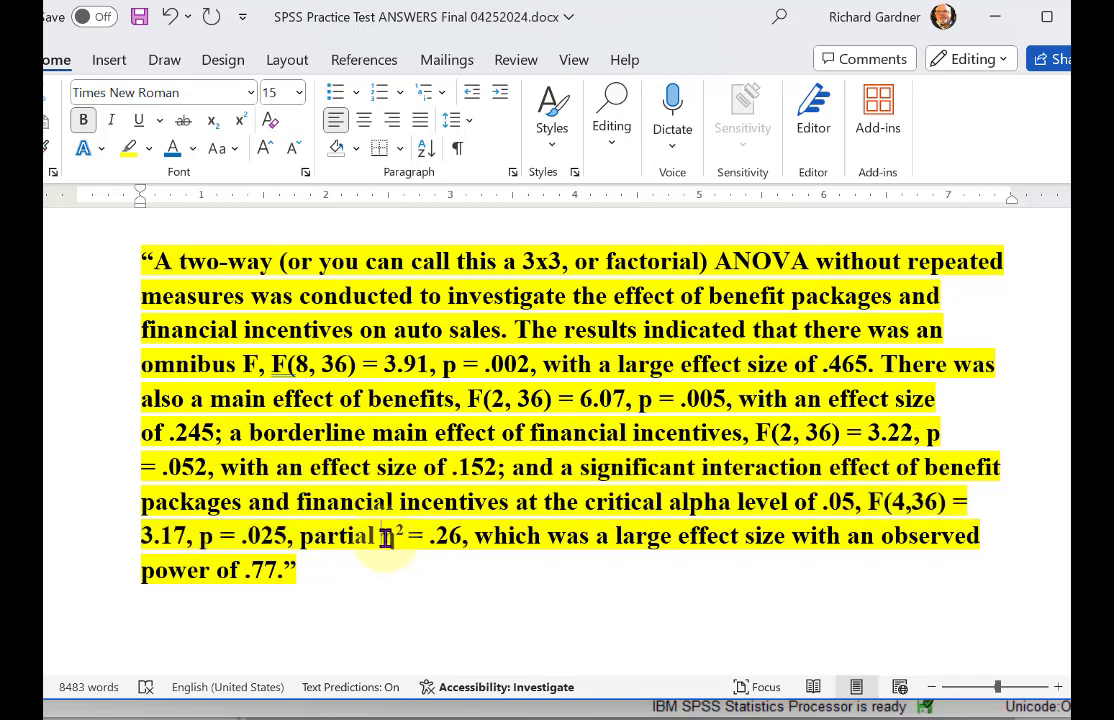
pyautogui.moveTo(386, 538); pyautogui.dragTo(397, 536)
pyautogui.click(451, 537)
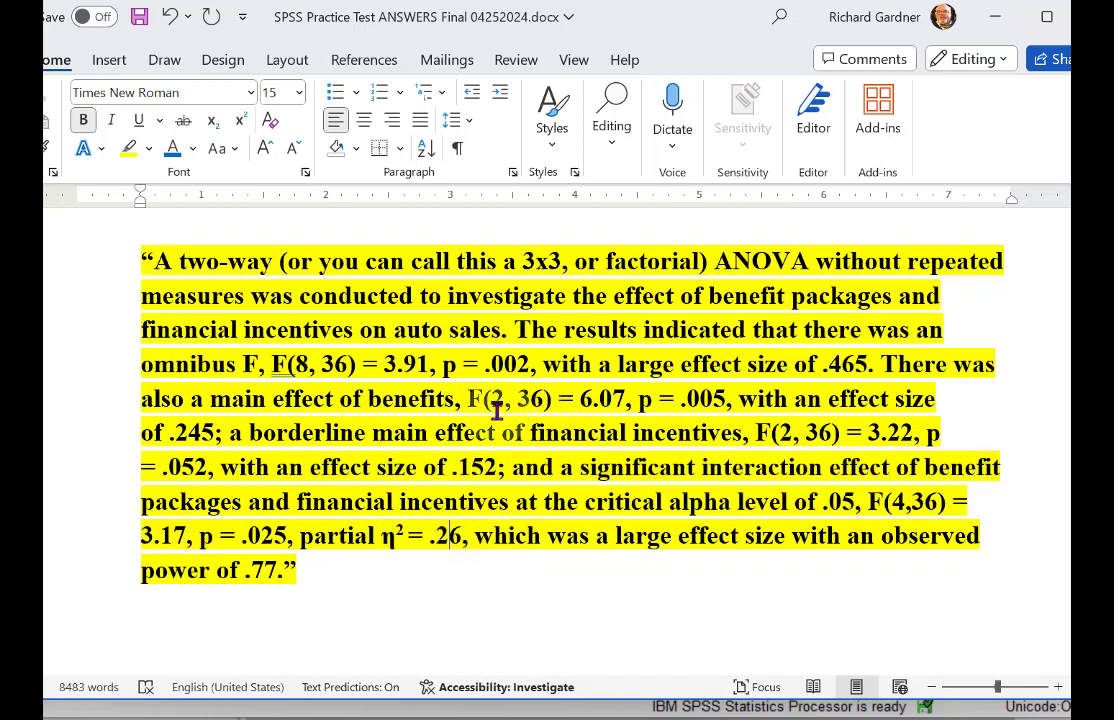
pyautogui.click(274, 572)
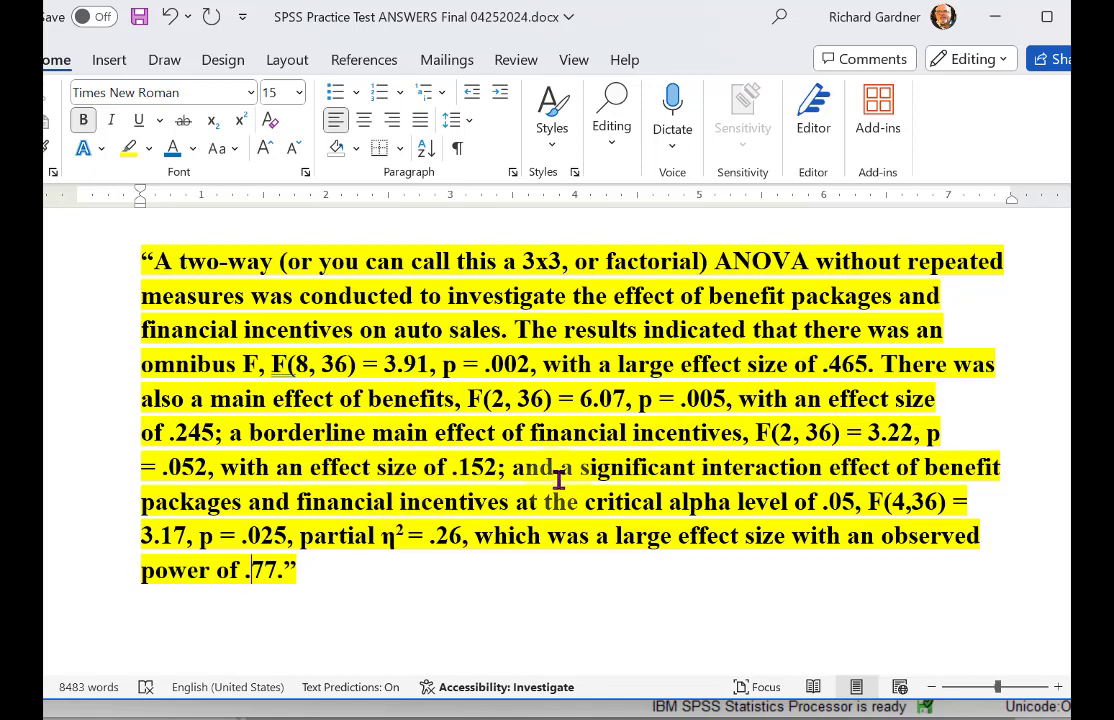
# - Read the simple effects write-up based on benefit packages and examine its accompanying Tests of Between-Subjects Effects table
pyautogui.scroll(-3, 559, 480)
pyautogui.click(497, 333)
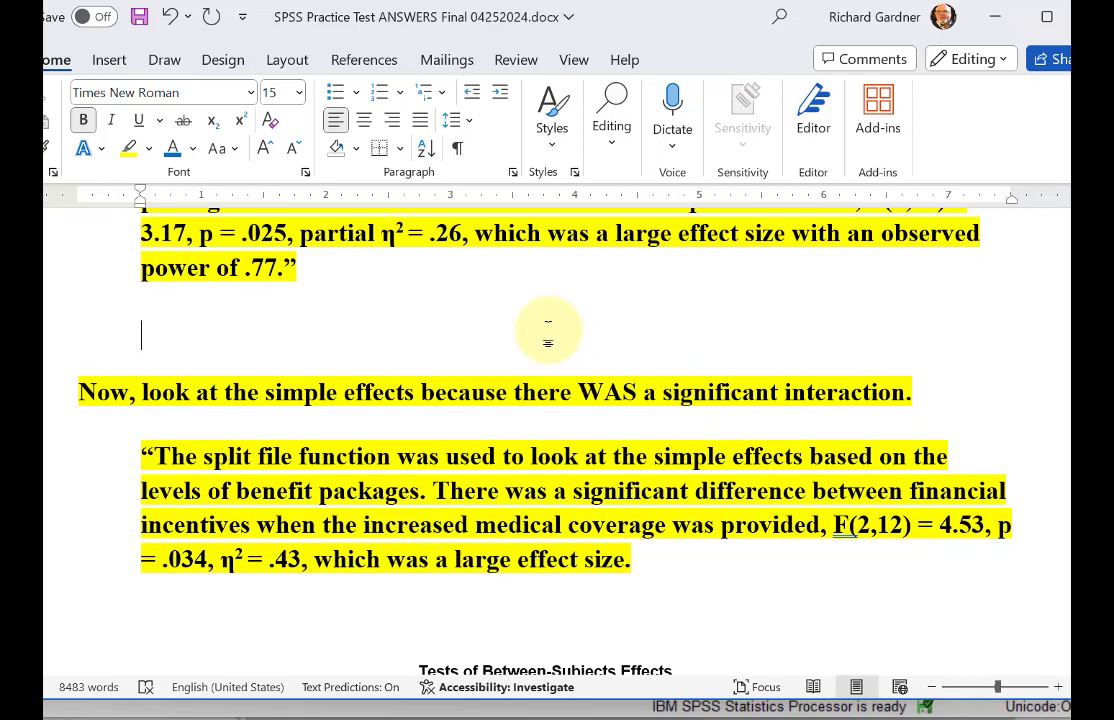
pyautogui.scroll(3, 548, 330)
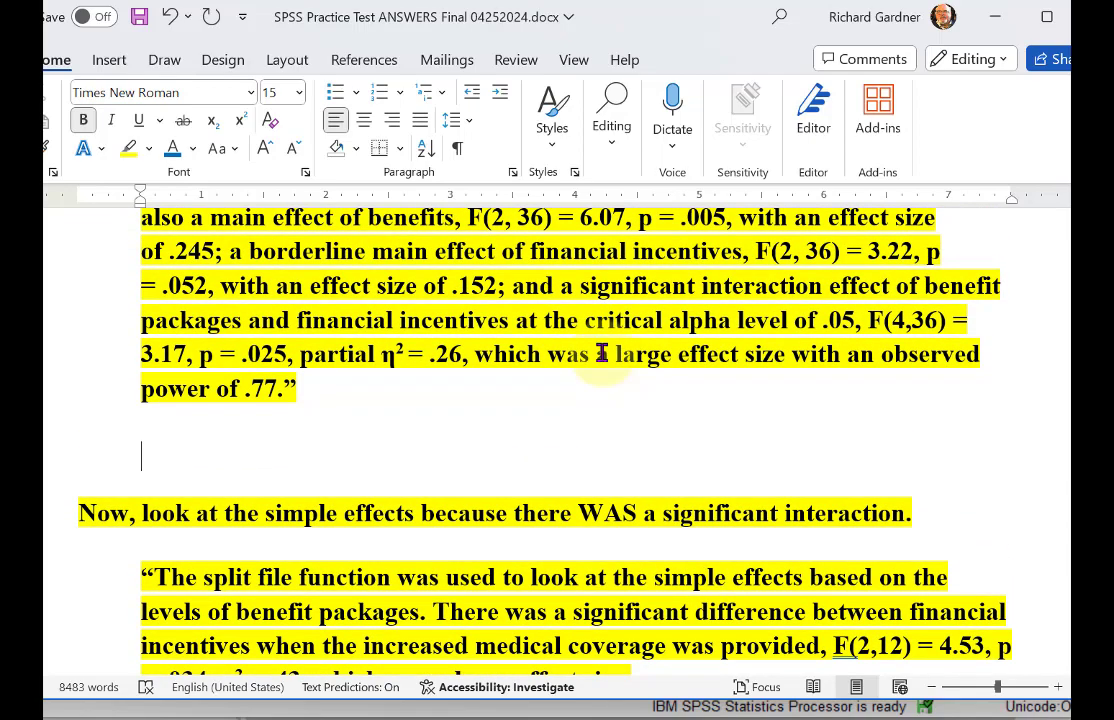
pyautogui.scroll(2, 603, 354)
pyautogui.scroll(-5, 560, 390)
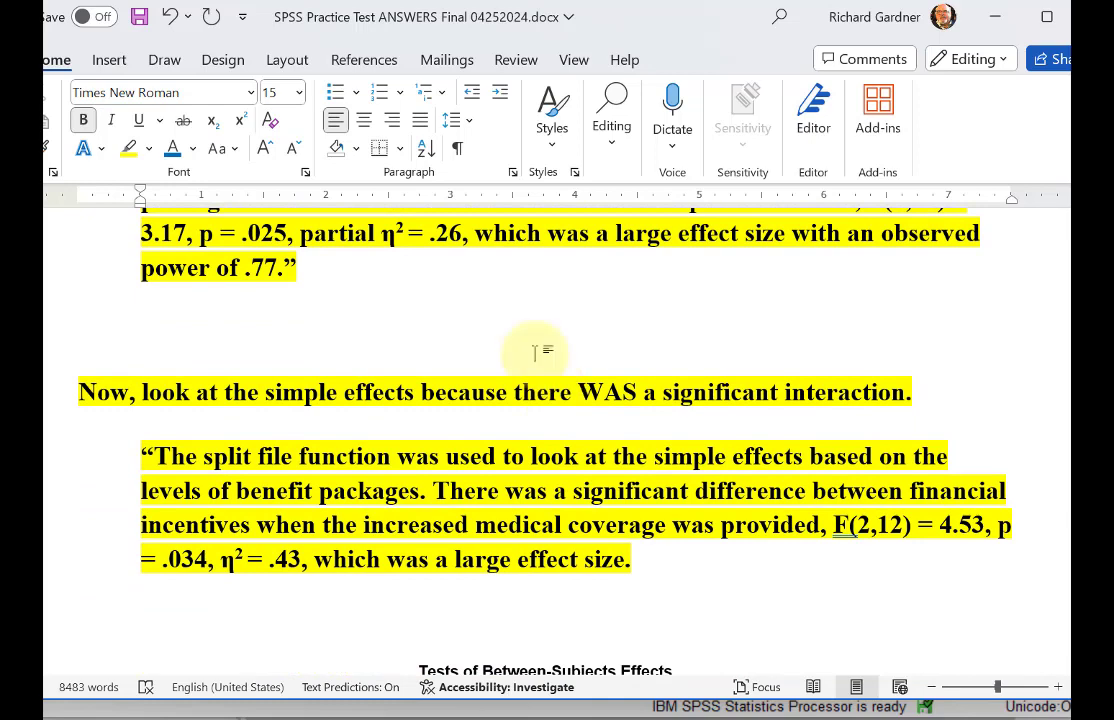
pyautogui.scroll(-3, 535, 352)
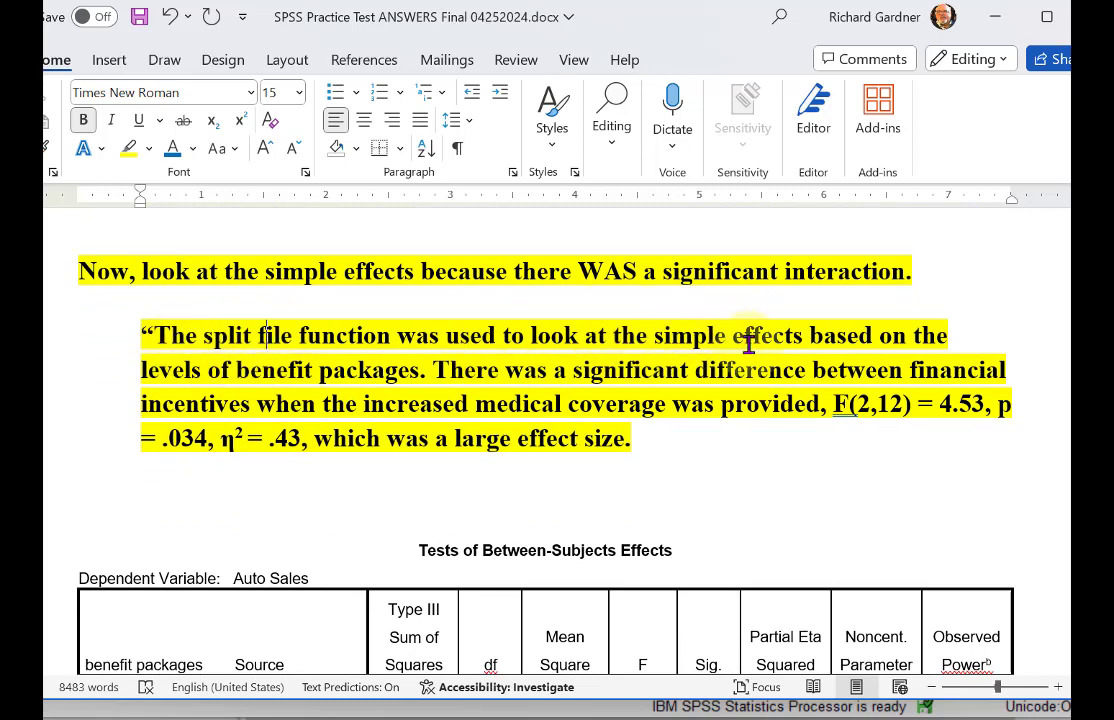
pyautogui.click(398, 368)
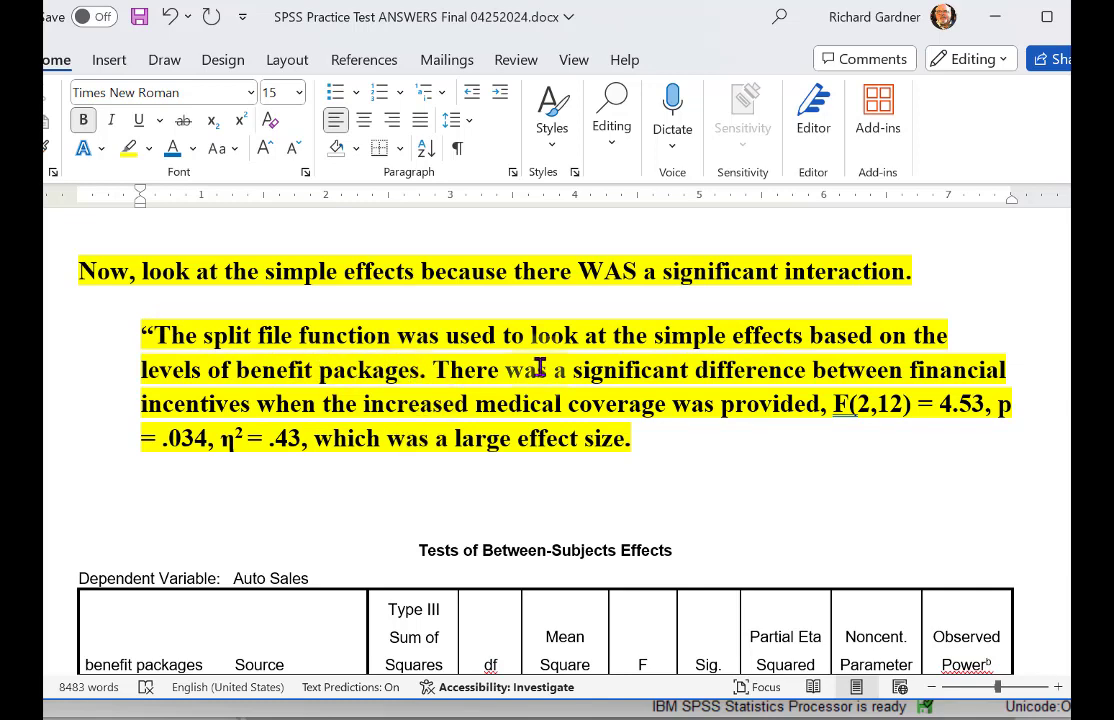
pyautogui.scroll(-3, 539, 368)
pyautogui.scroll(-4, 536, 383)
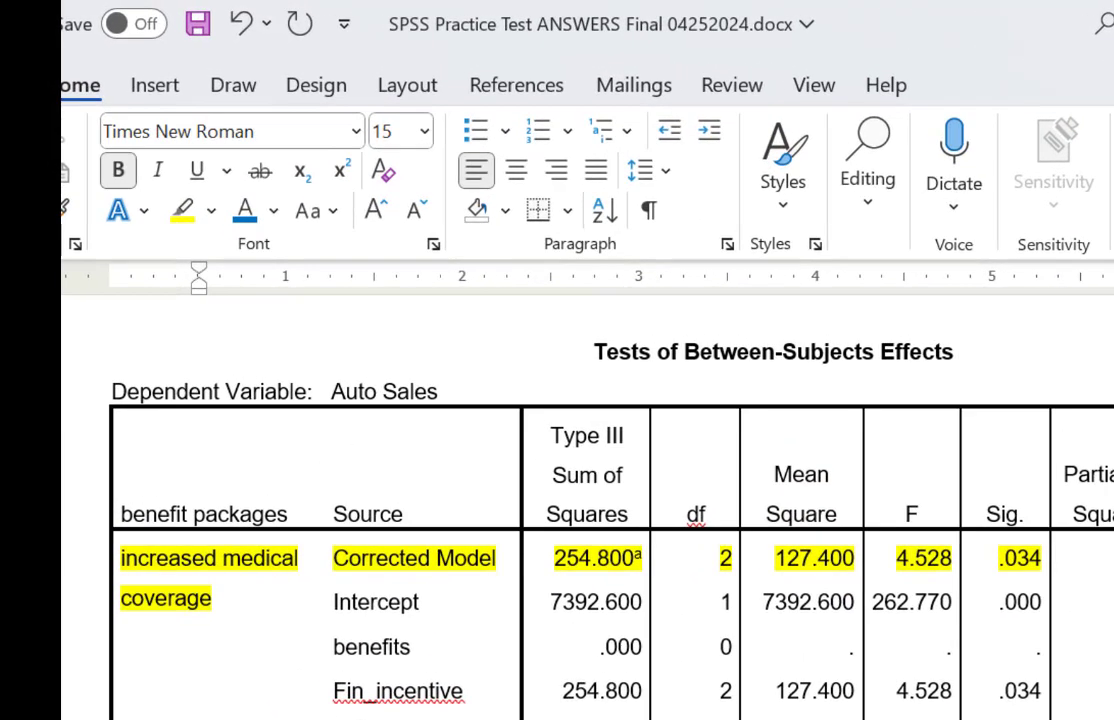
# - Switch to the SPSS Data Editor and split the file with Compare groups based on benefit packages
pyautogui.hotkey('alt', 'Tab')
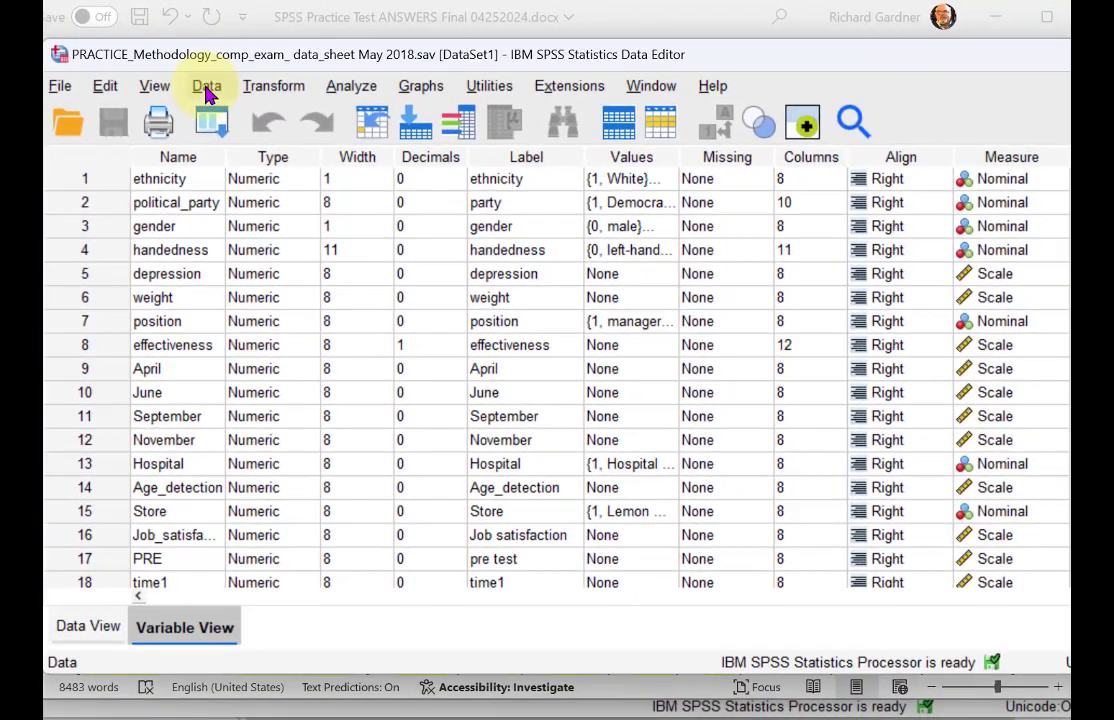
pyautogui.click(226, 95)
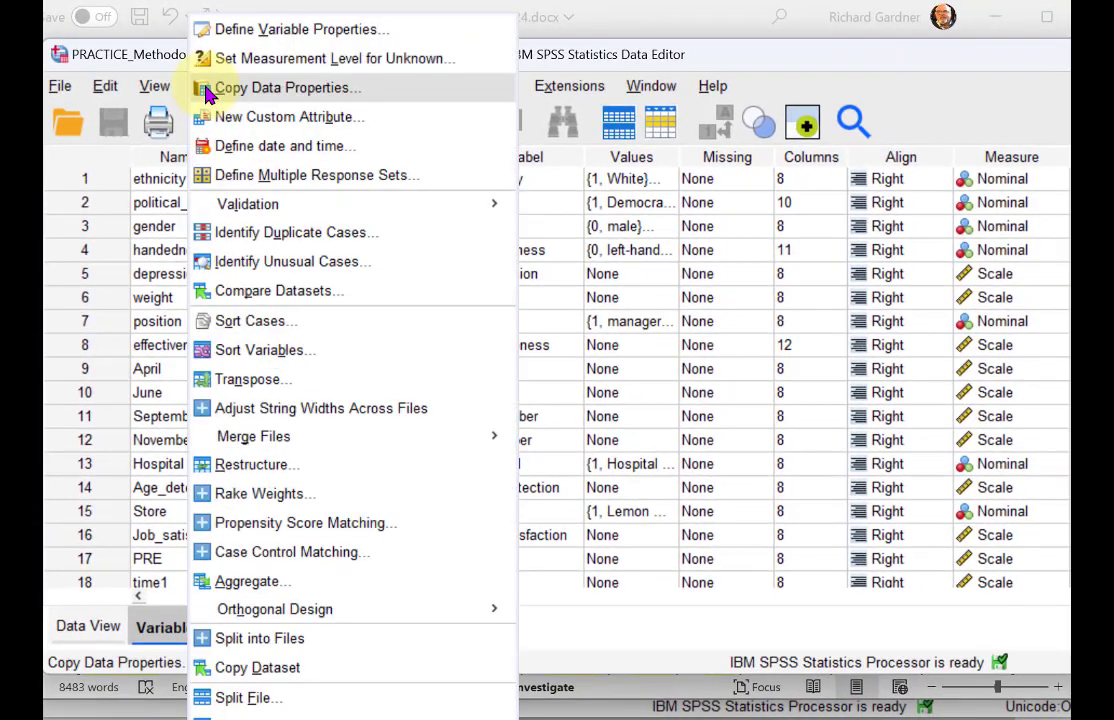
pyautogui.click(250, 698)
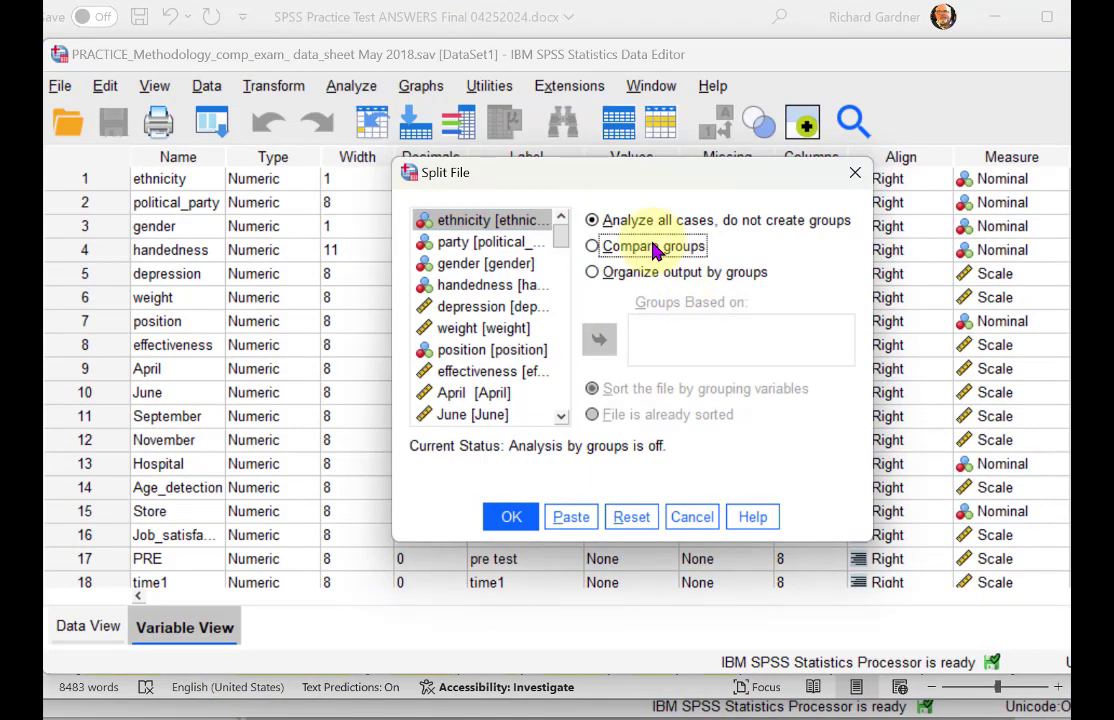
pyautogui.click(653, 250)
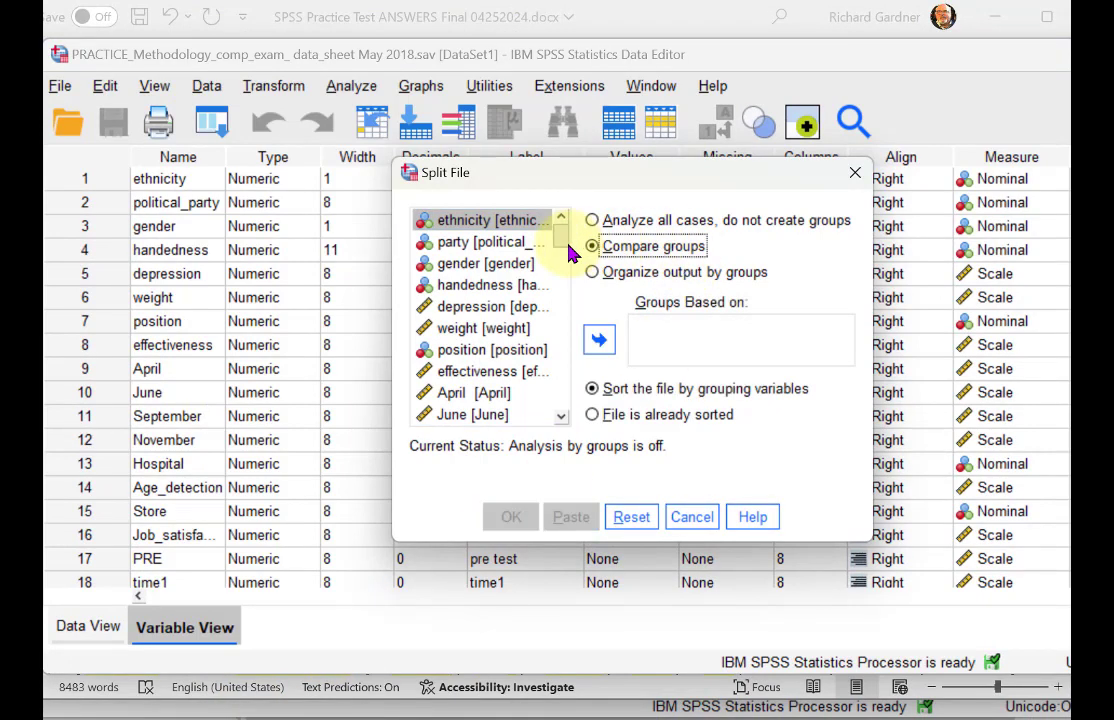
pyautogui.scroll(-6, 523, 285)
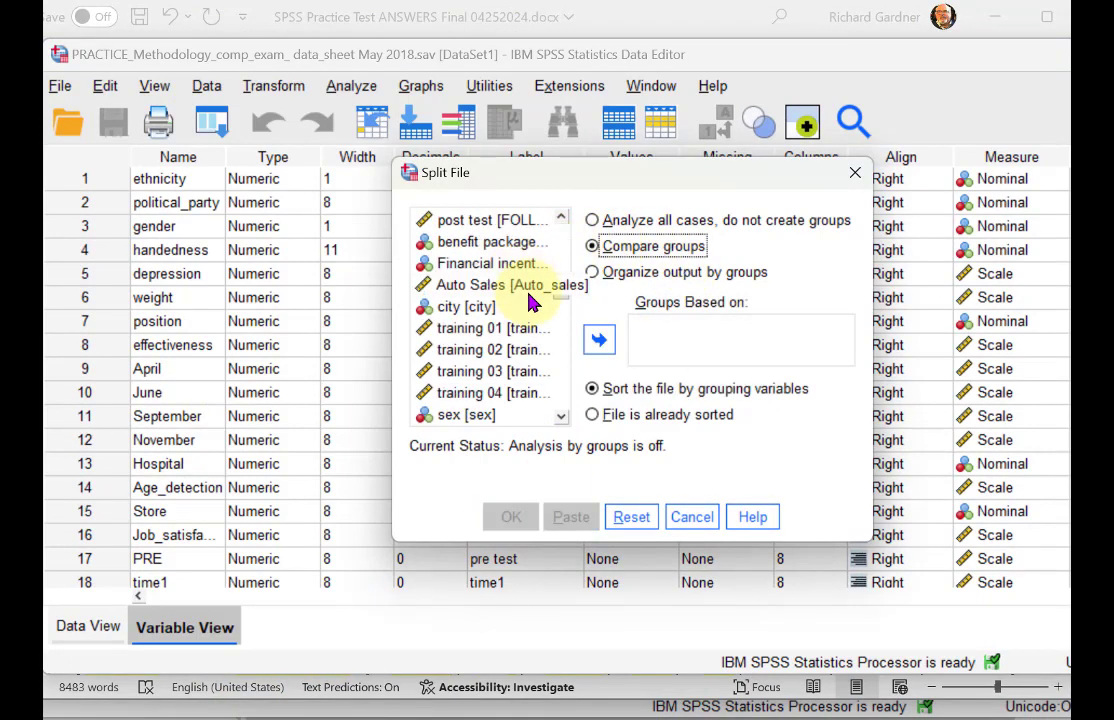
pyautogui.click(480, 242)
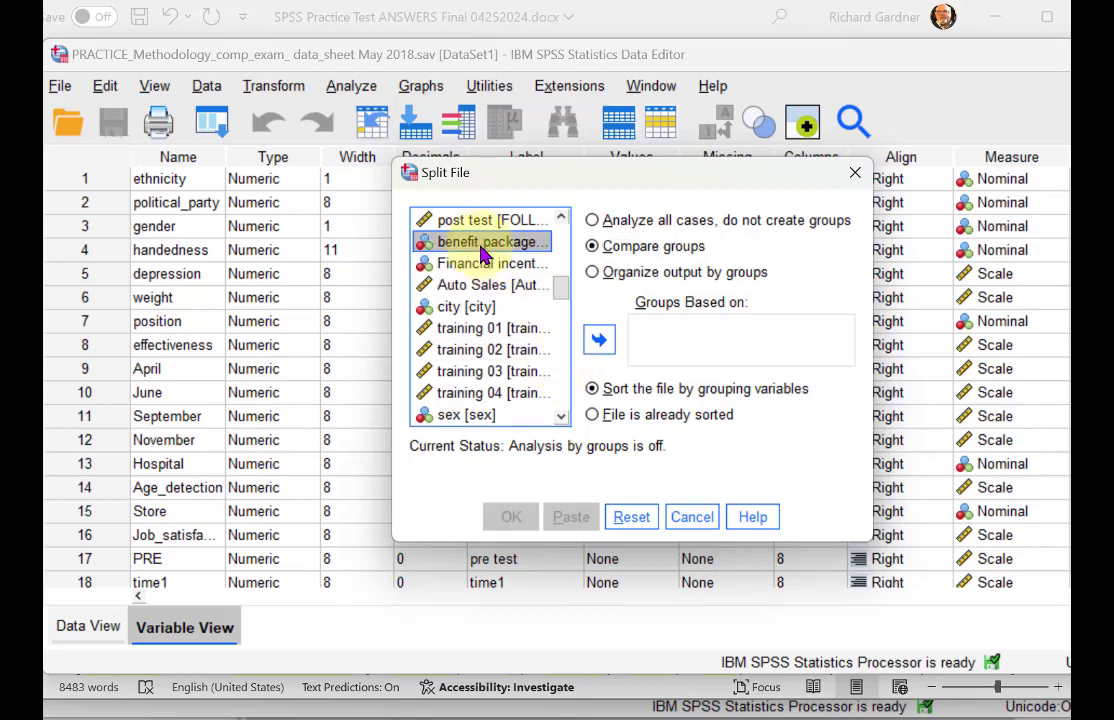
pyautogui.click(600, 343)
pyautogui.click(510, 517)
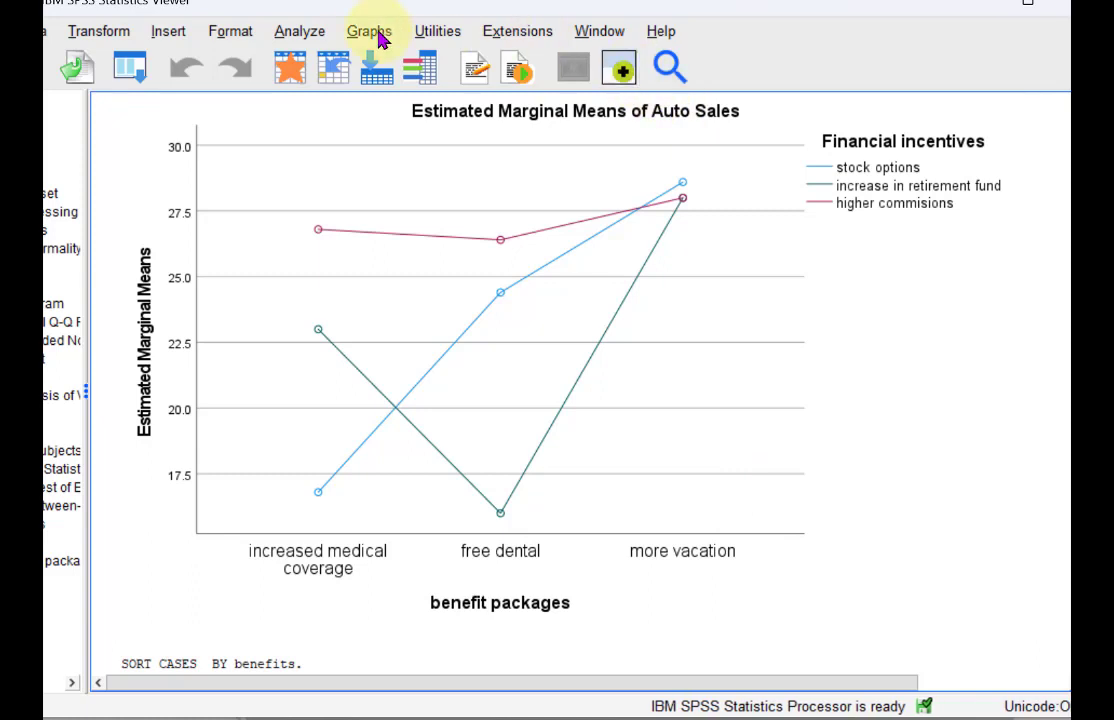
# - Run a Univariate general linear model on Auto Sales, removing benefit packages so Financial incentives is the only fixed factor
pyautogui.click(312, 36)
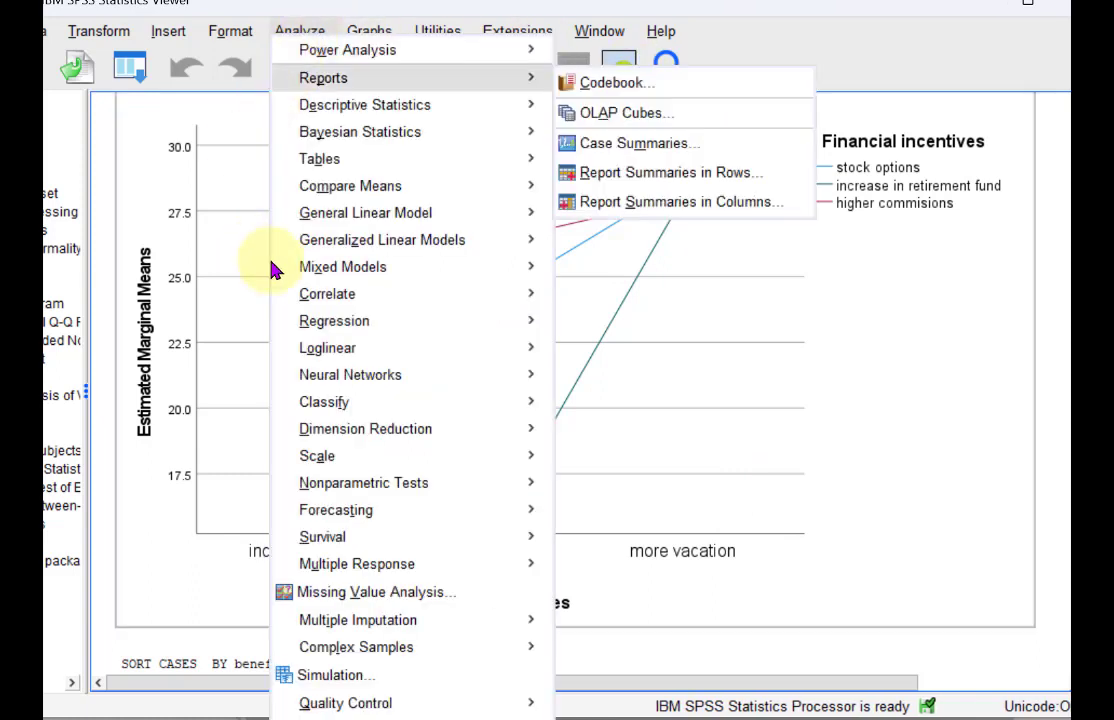
pyautogui.moveTo(316, 196)
pyautogui.moveTo(472, 224)
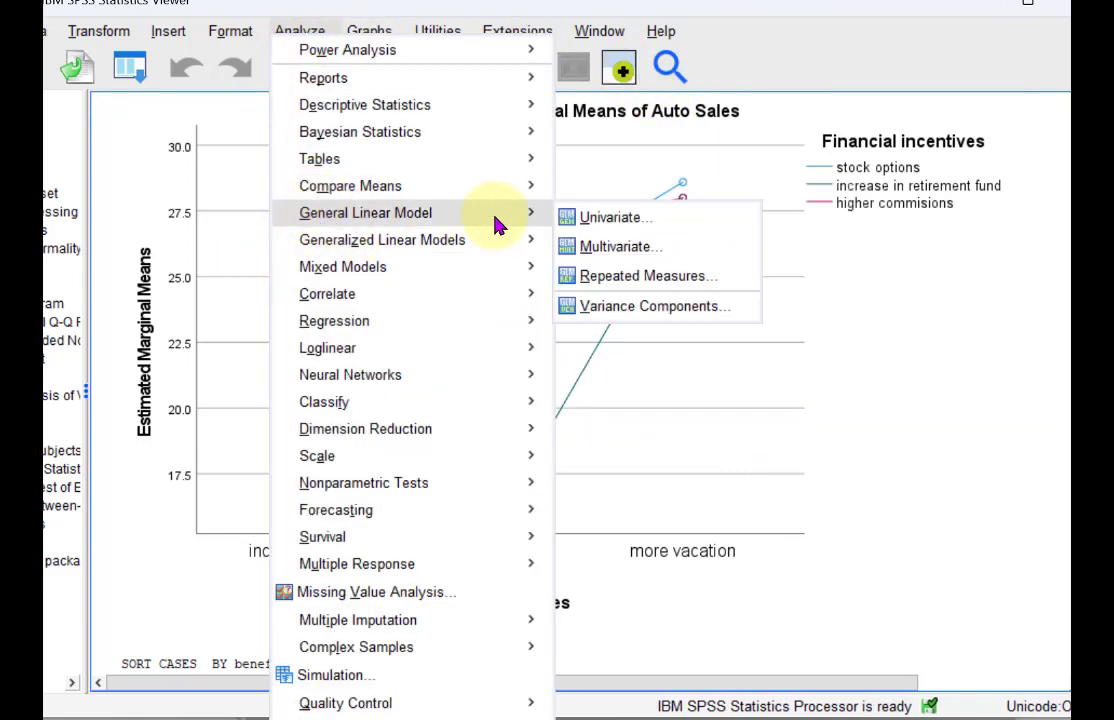
pyautogui.click(590, 219)
pyautogui.click(609, 172)
pyautogui.click(540, 192)
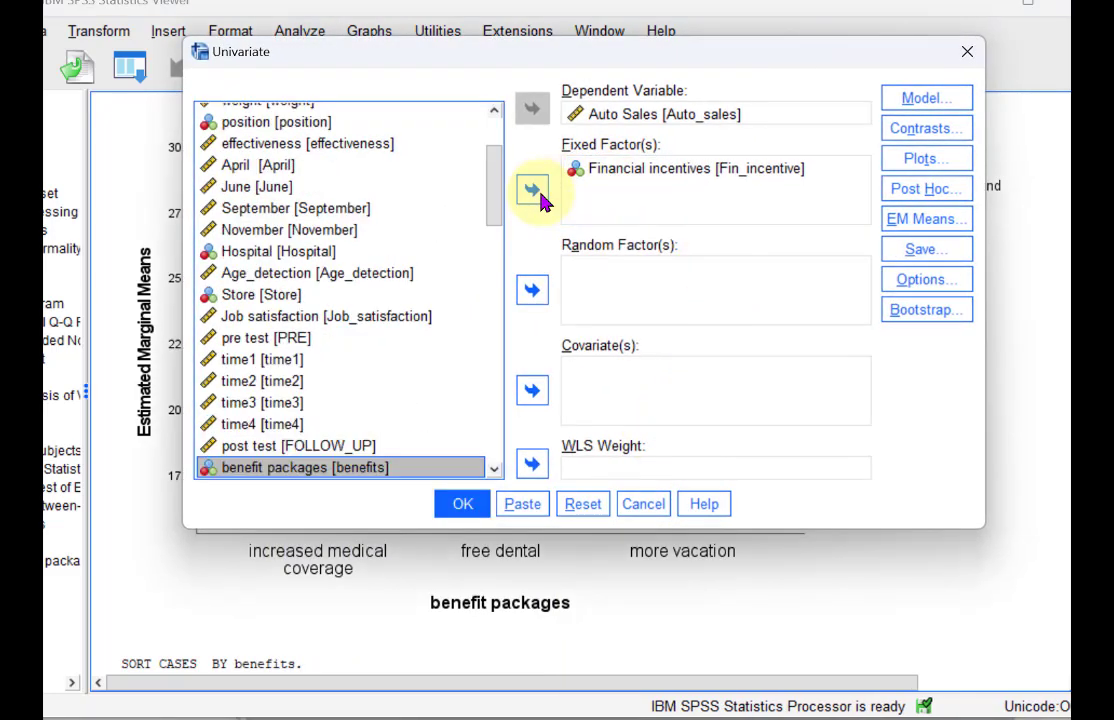
pyautogui.click(465, 508)
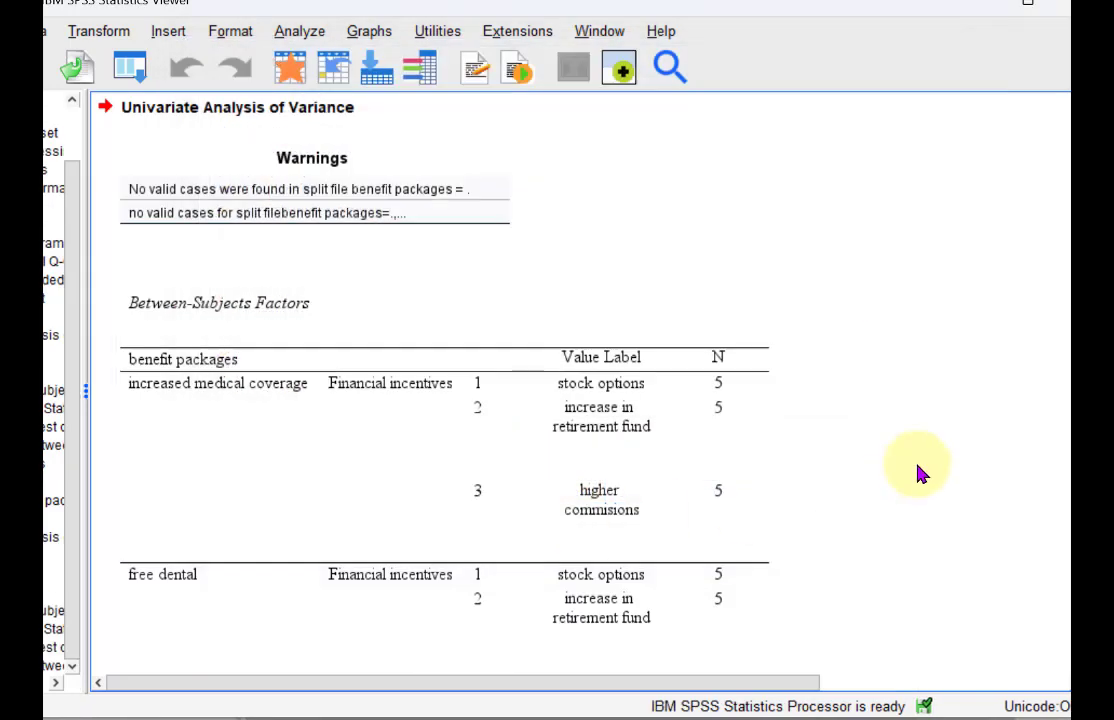
# - Review the split-file Univariate output, reading the Between-Subjects Factors and the Auto Sales descriptive means for each benefit package
pyautogui.scroll(-2, 918, 467)
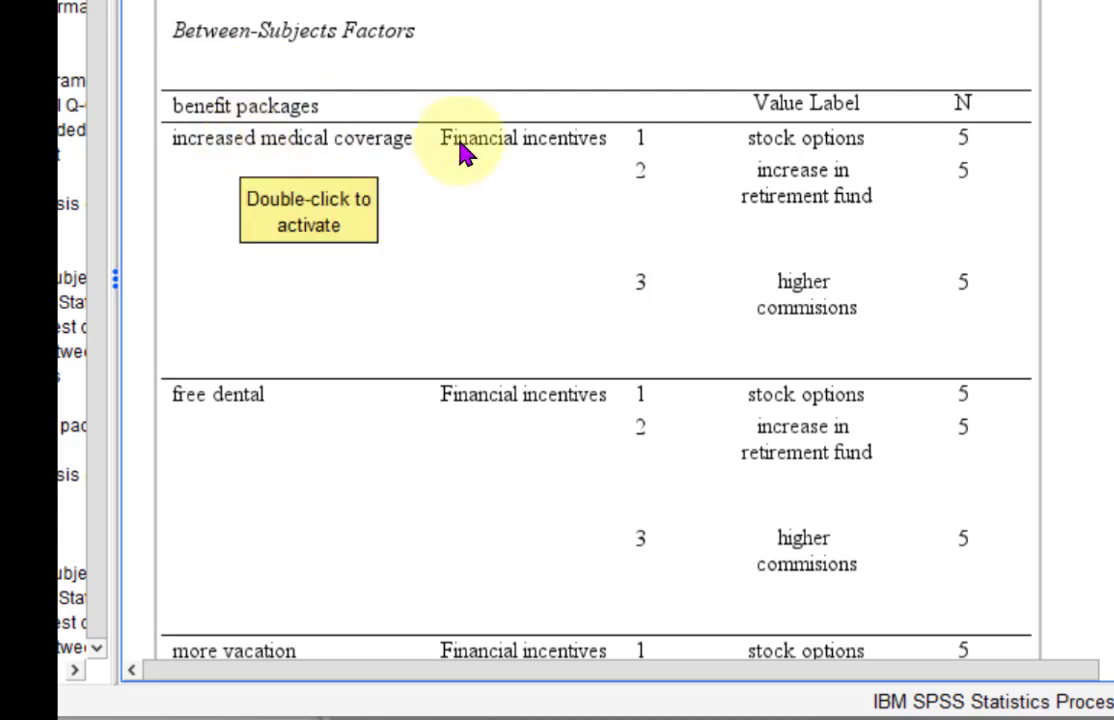
pyautogui.scroll(-3, 462, 150)
pyautogui.scroll(-3, 600, 162)
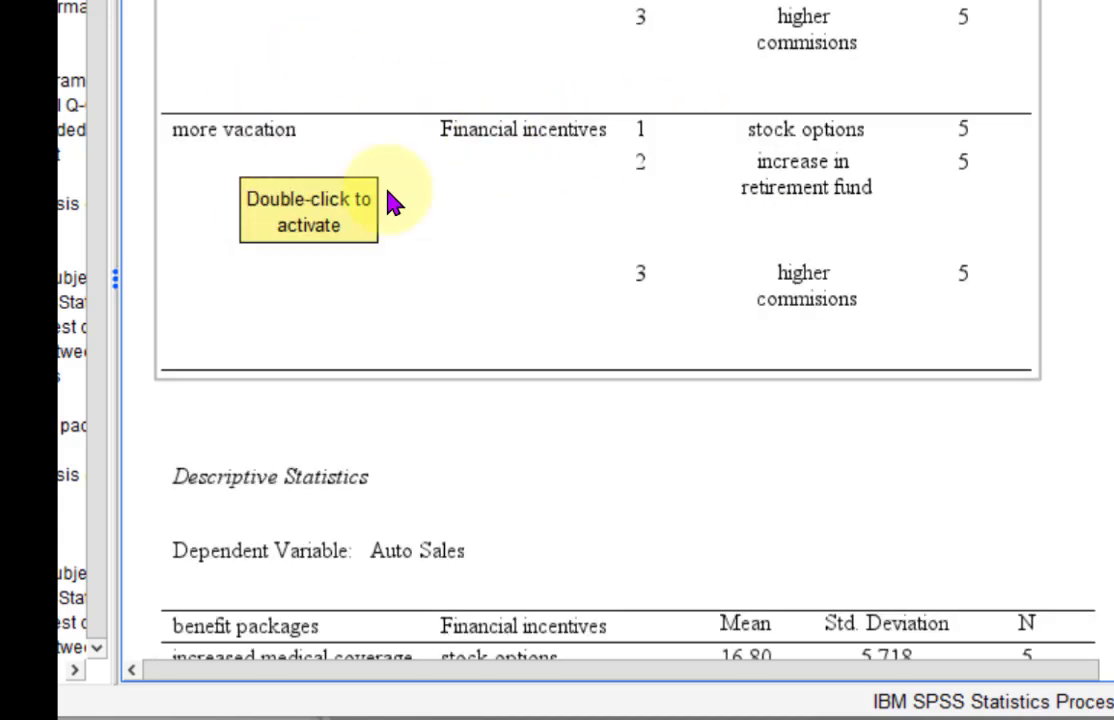
pyautogui.scroll(-3, 564, 223)
pyautogui.scroll(-3, 600, 145)
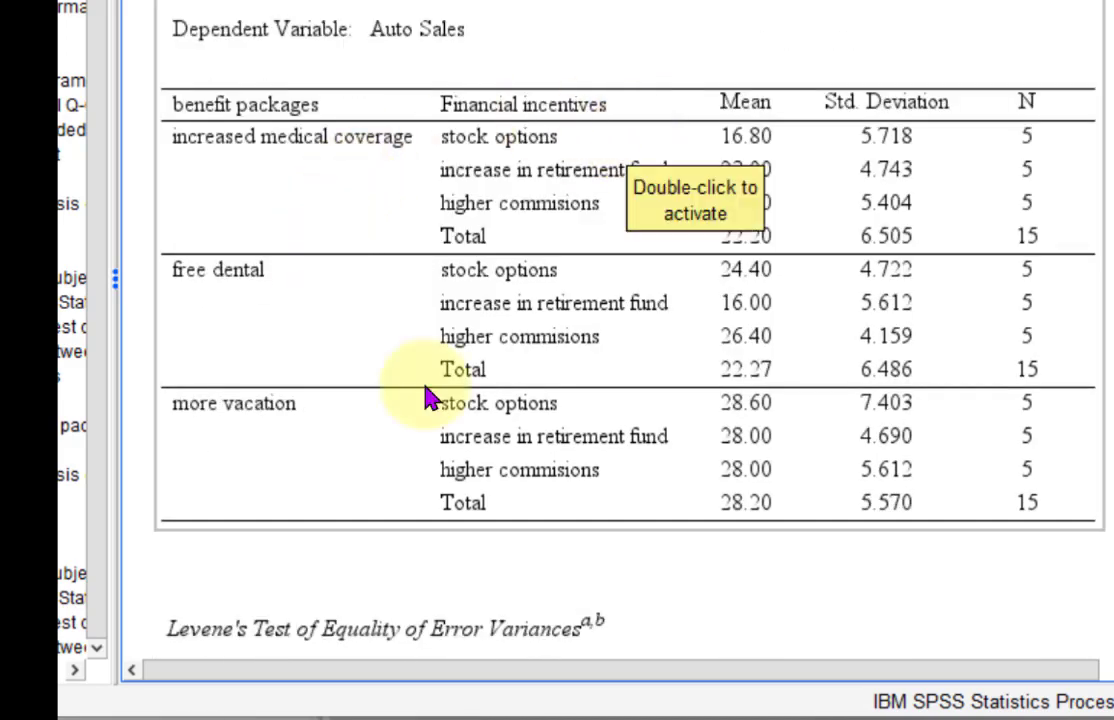
pyautogui.click(812, 108)
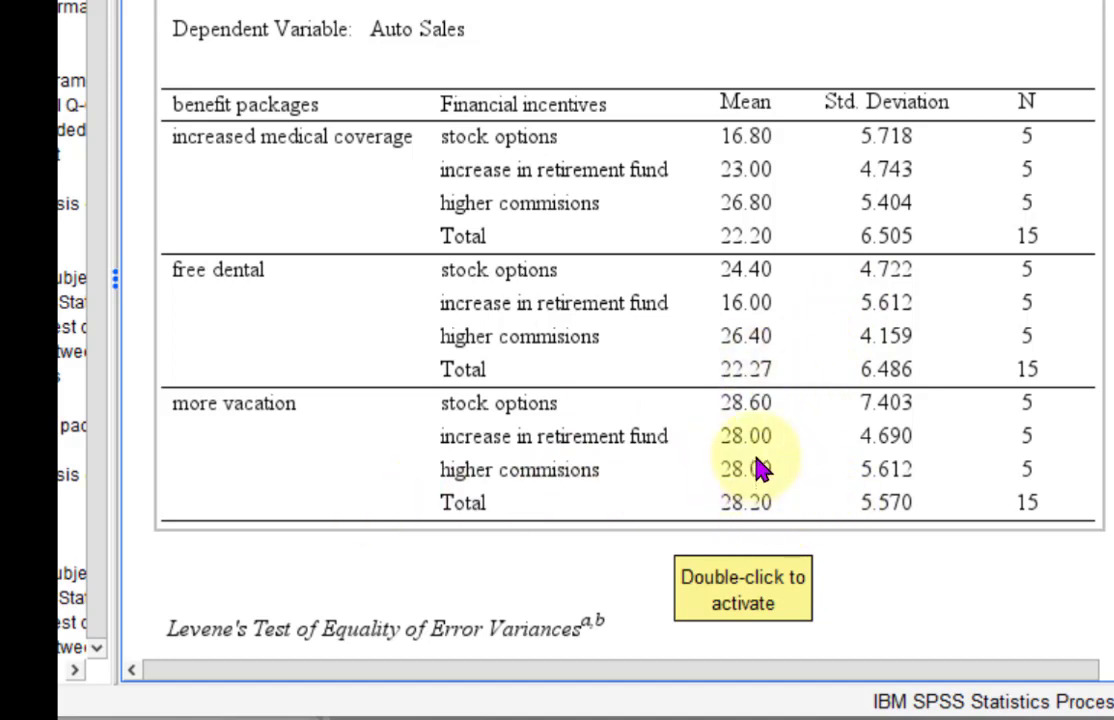
# - Examine Levene's test and the Tests of Between-Subjects Effects, checking the significance of financial incentives within each benefit package
pyautogui.scroll(-5, 628, 380)
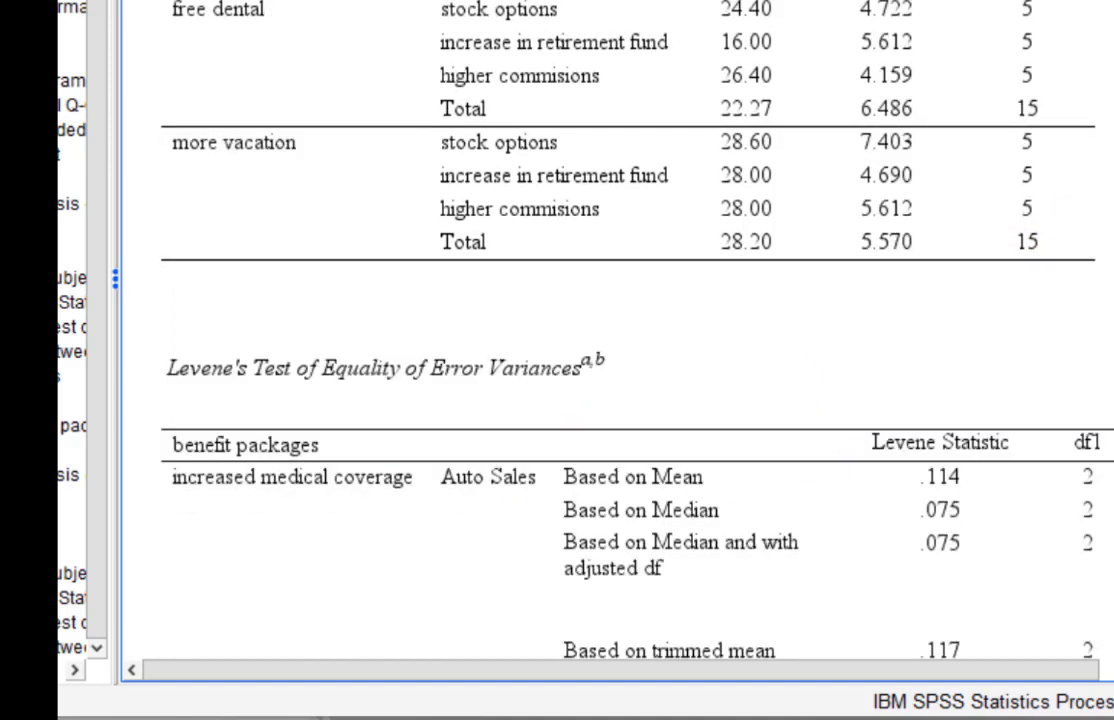
pyautogui.scroll(-5, 628, 380)
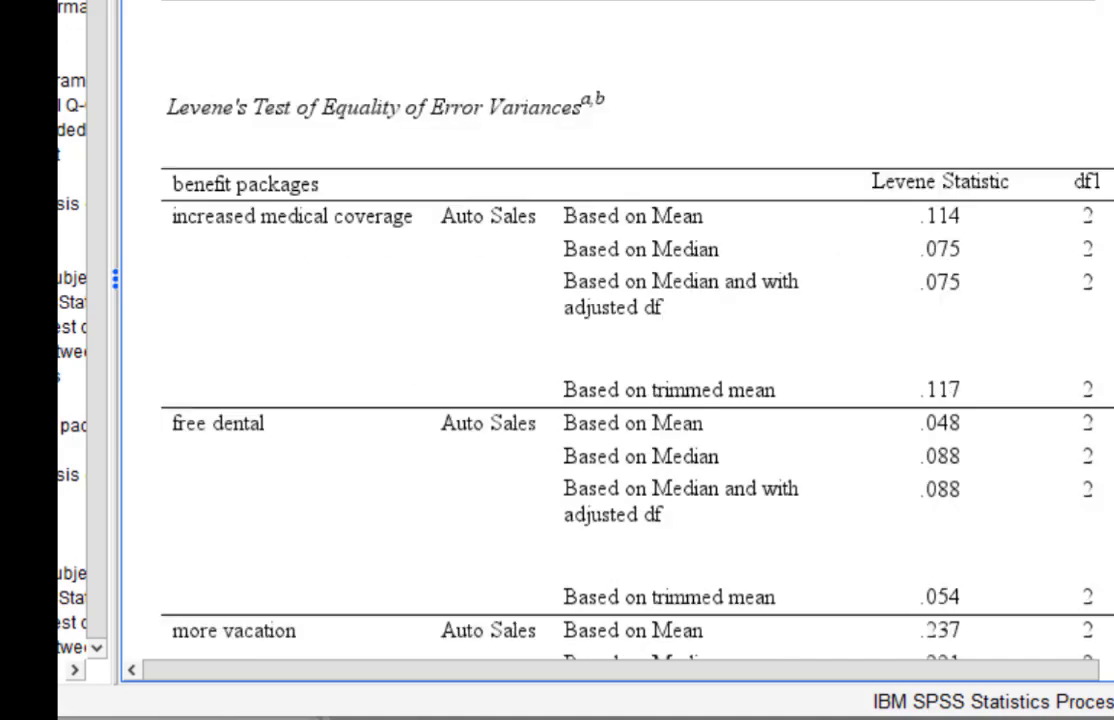
pyautogui.scroll(-5, 628, 380)
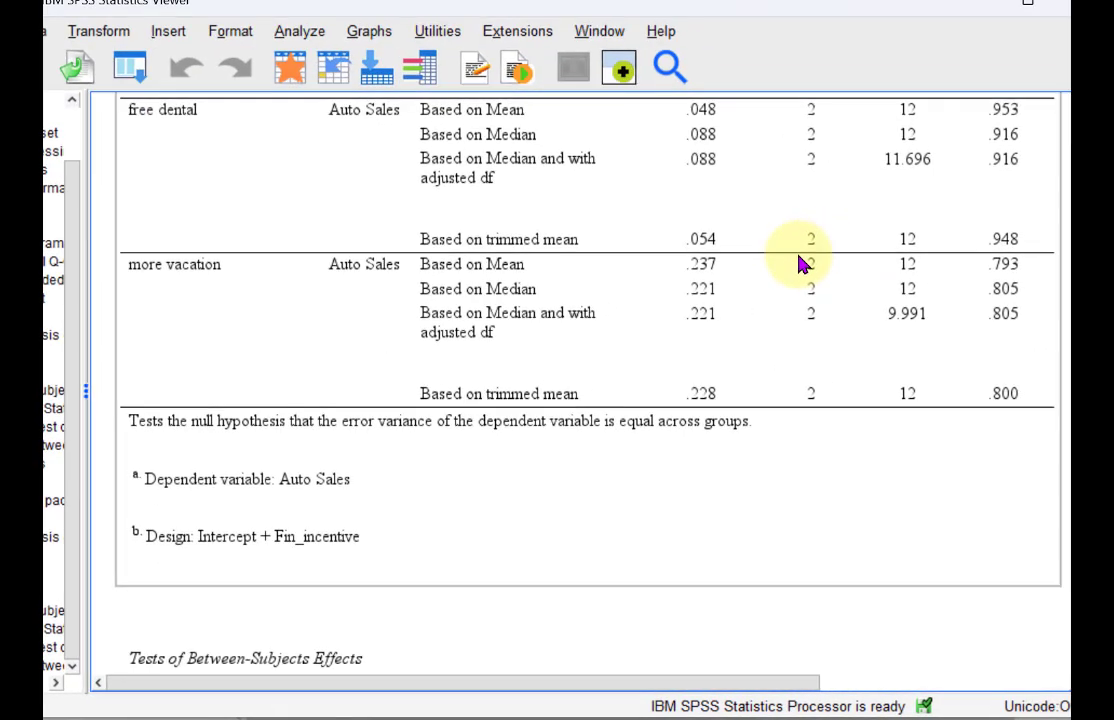
pyautogui.scroll(-5, 800, 262)
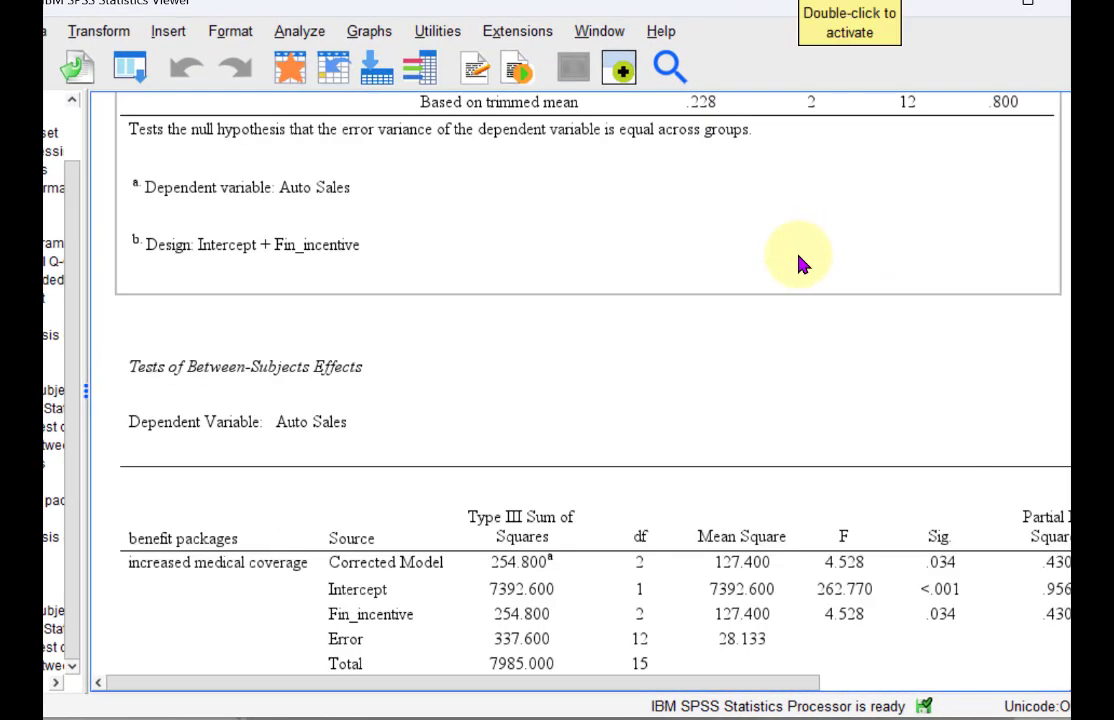
pyautogui.scroll(-2, 800, 262)
pyautogui.scroll(-2, 800, 262)
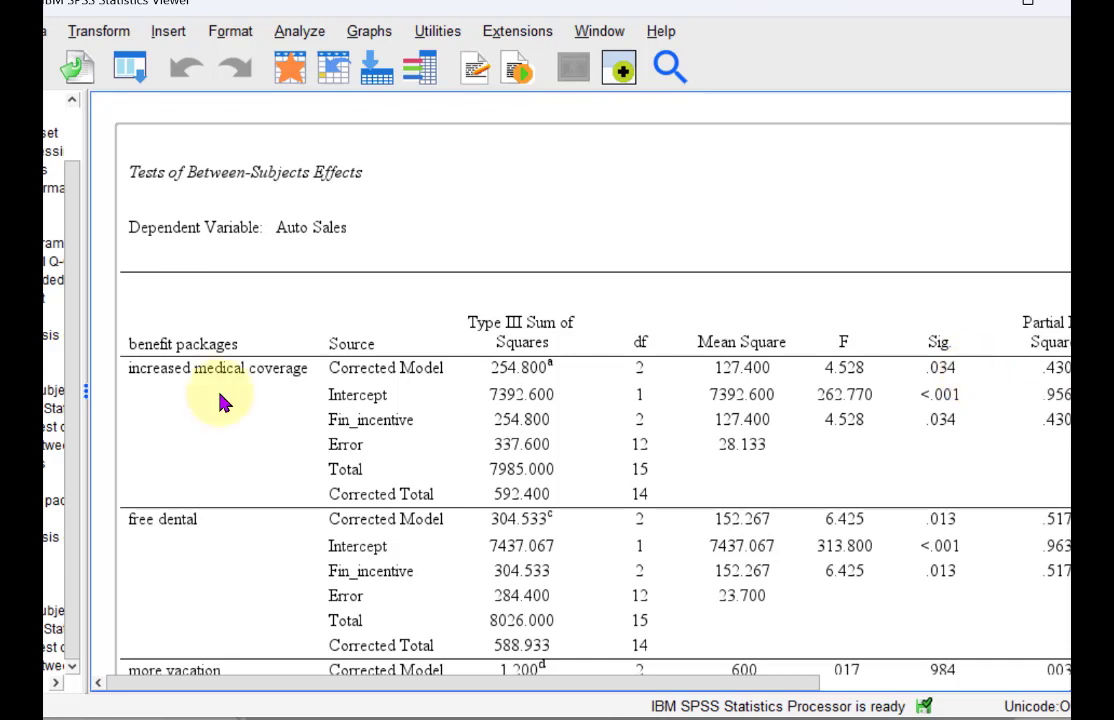
pyautogui.scroll(-2, 222, 410)
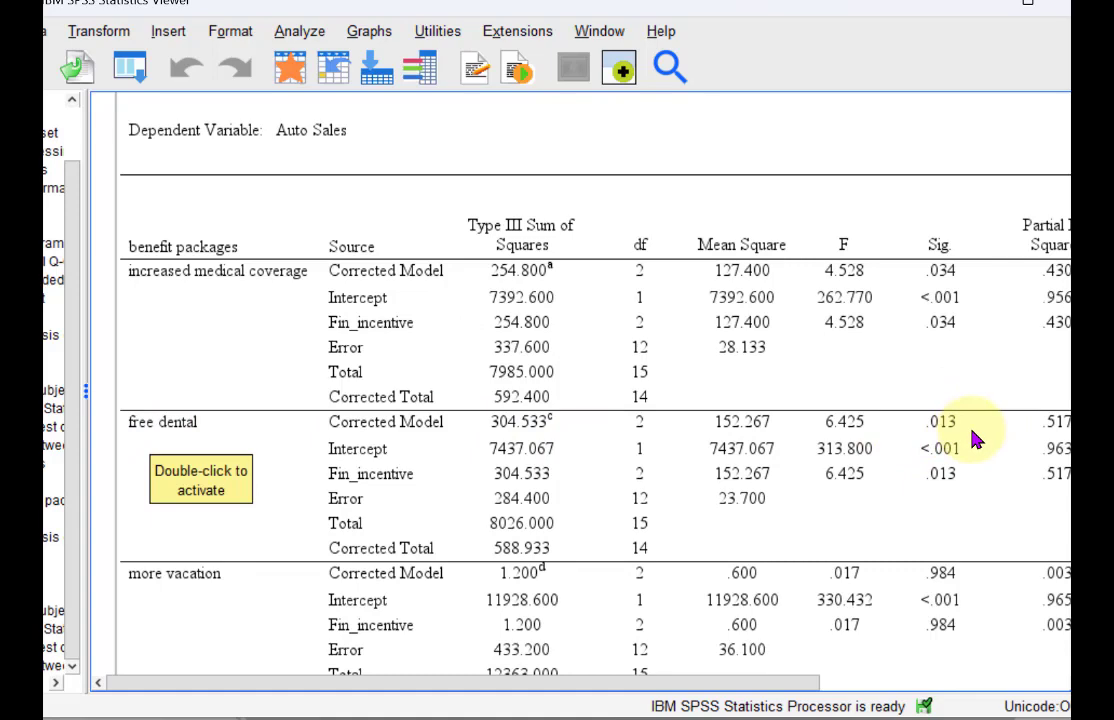
pyautogui.scroll(-4, 972, 439)
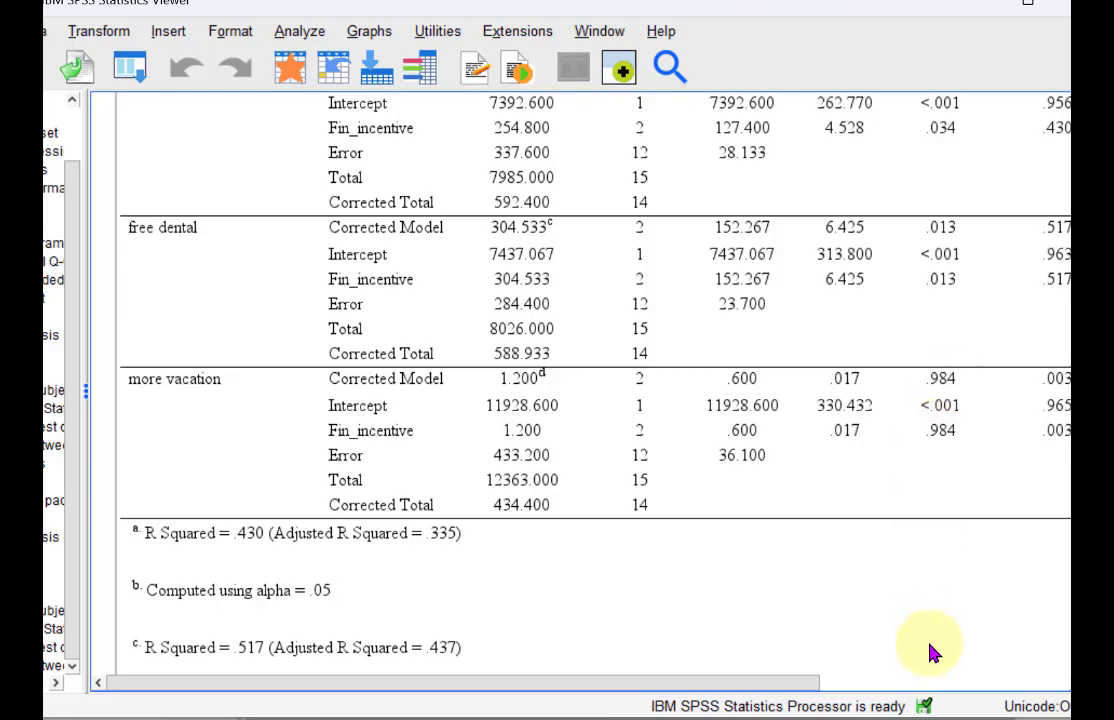
# - Switch to the Word answer document and compare its Tests of Between-Subjects Effects table with the SPSS output, continuing to the write-up below
pyautogui.click(930, 717)
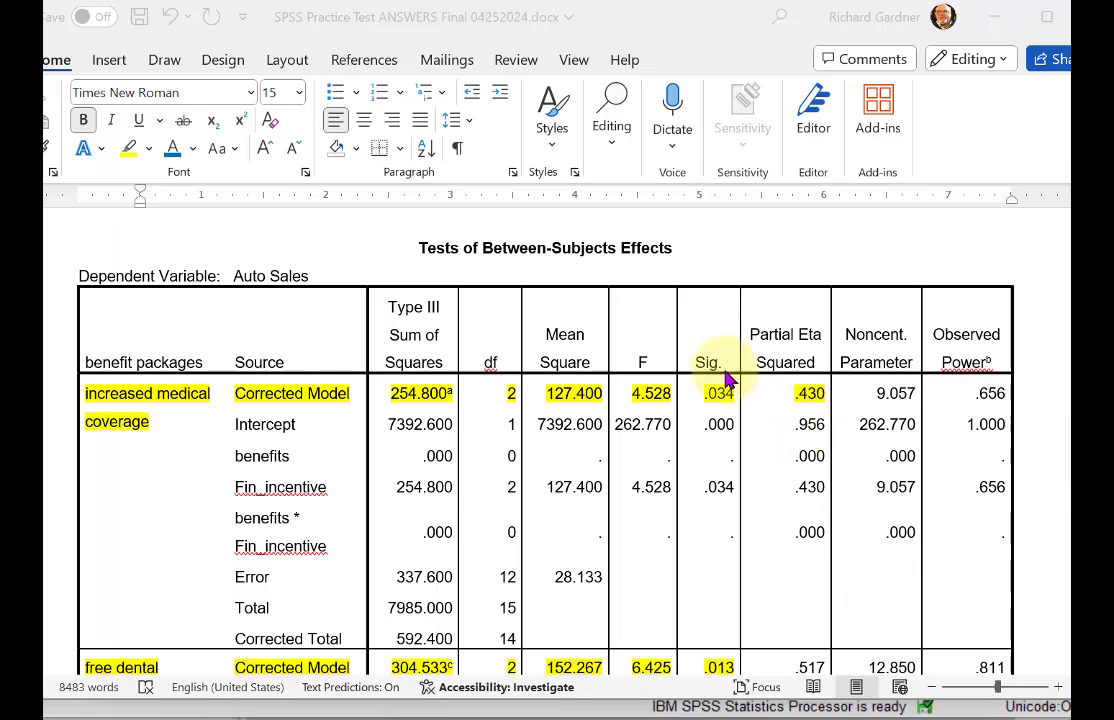
pyautogui.scroll(-5, 725, 378)
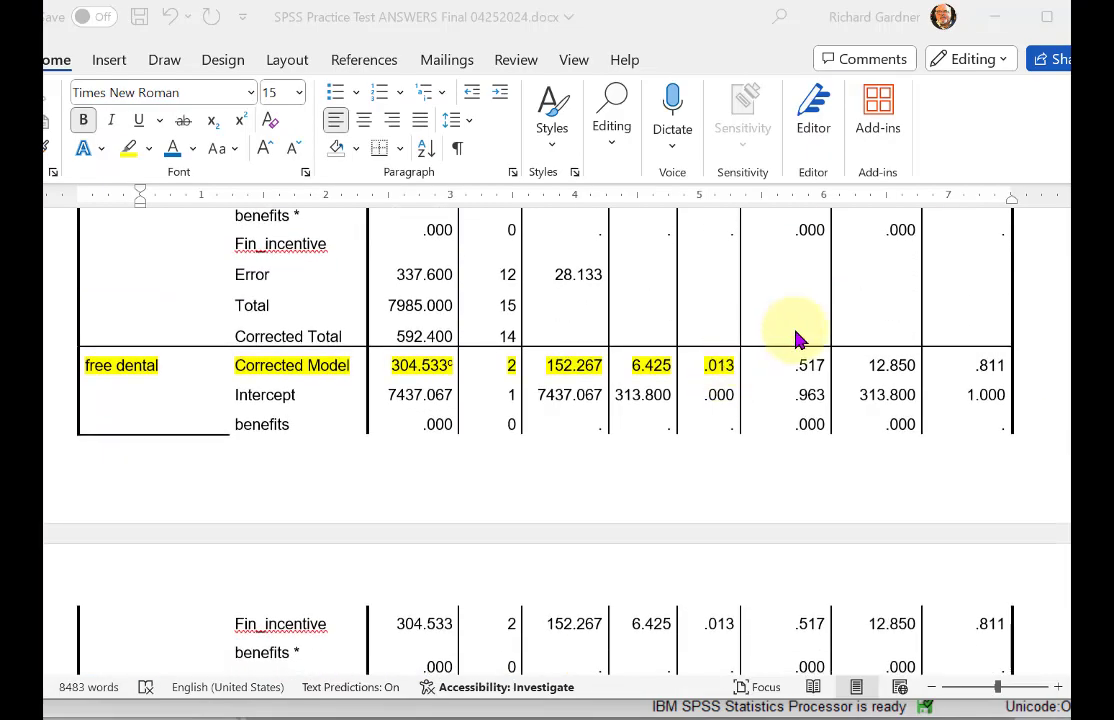
pyautogui.scroll(-5, 797, 340)
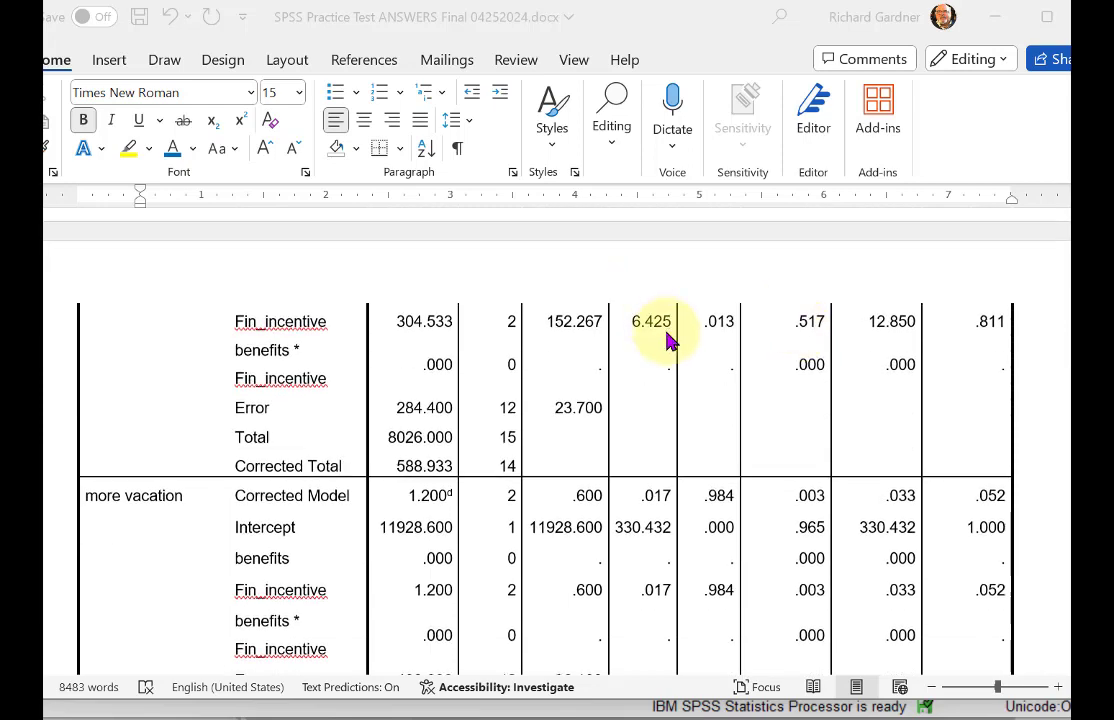
pyautogui.scroll(-10, 667, 333)
pyautogui.scroll(-1, 750, 345)
pyautogui.click(341, 350)
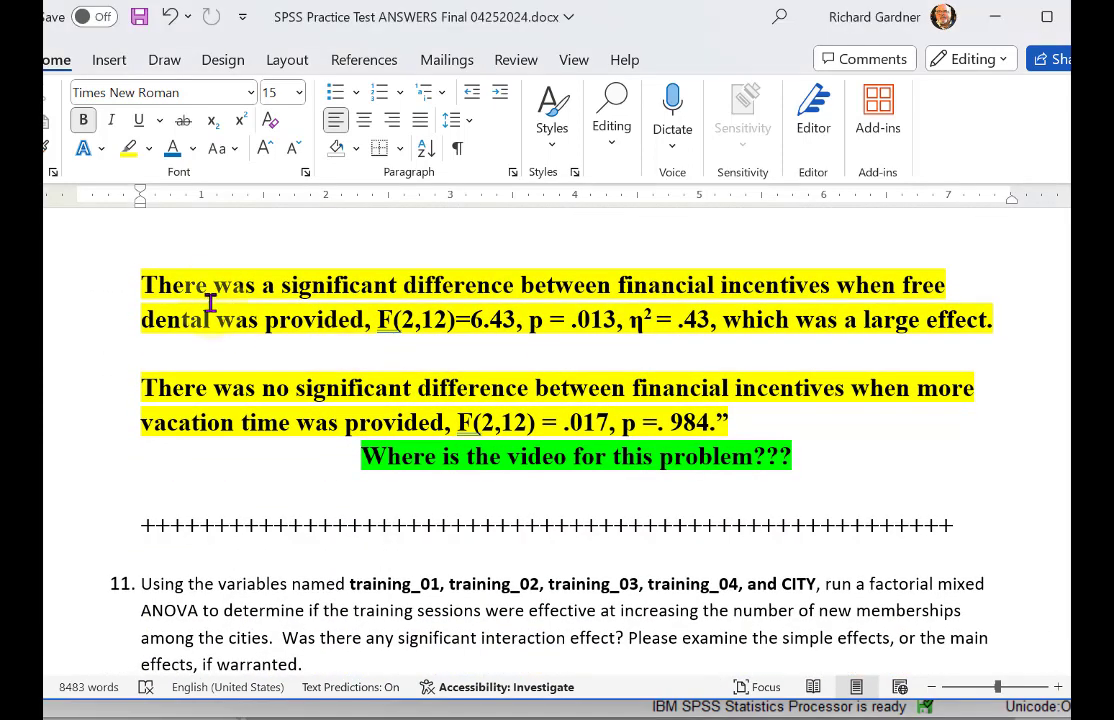
# - Read the simple effects conclusions on financial incentives for free dental and more vacation time, highlighting the key phrases in the sentences
pyautogui.moveTo(618, 287); pyautogui.dragTo(946, 286)
pyautogui.click(647, 291)
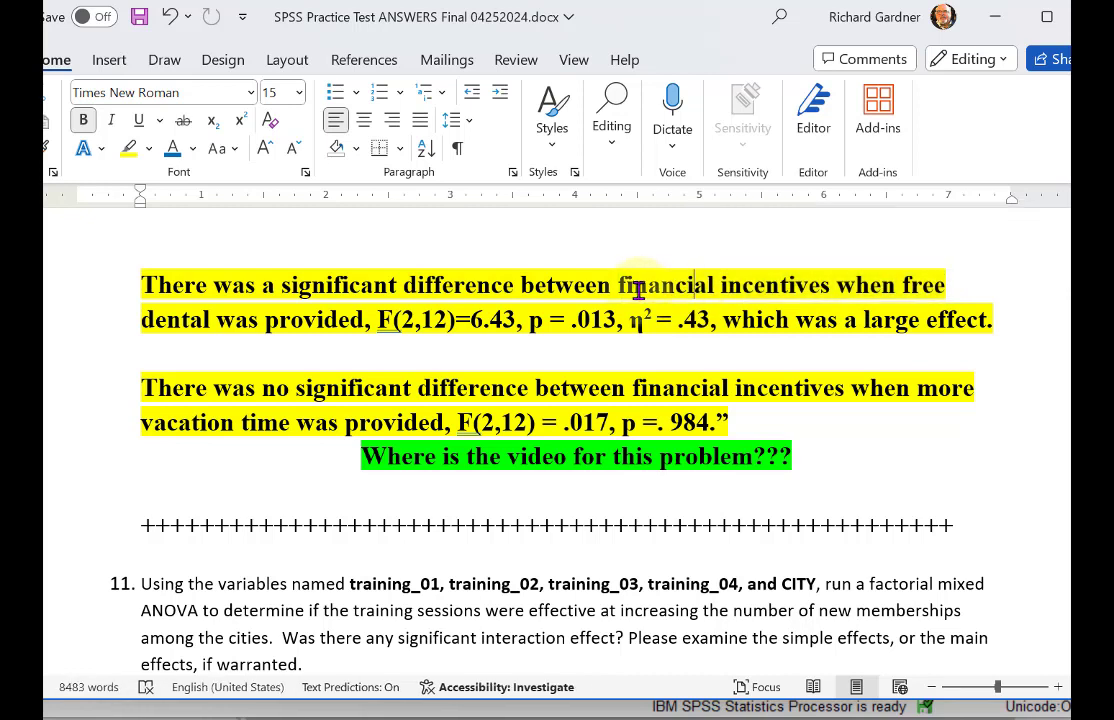
pyautogui.moveTo(620, 288); pyautogui.dragTo(813, 290)
pyautogui.click(620, 327)
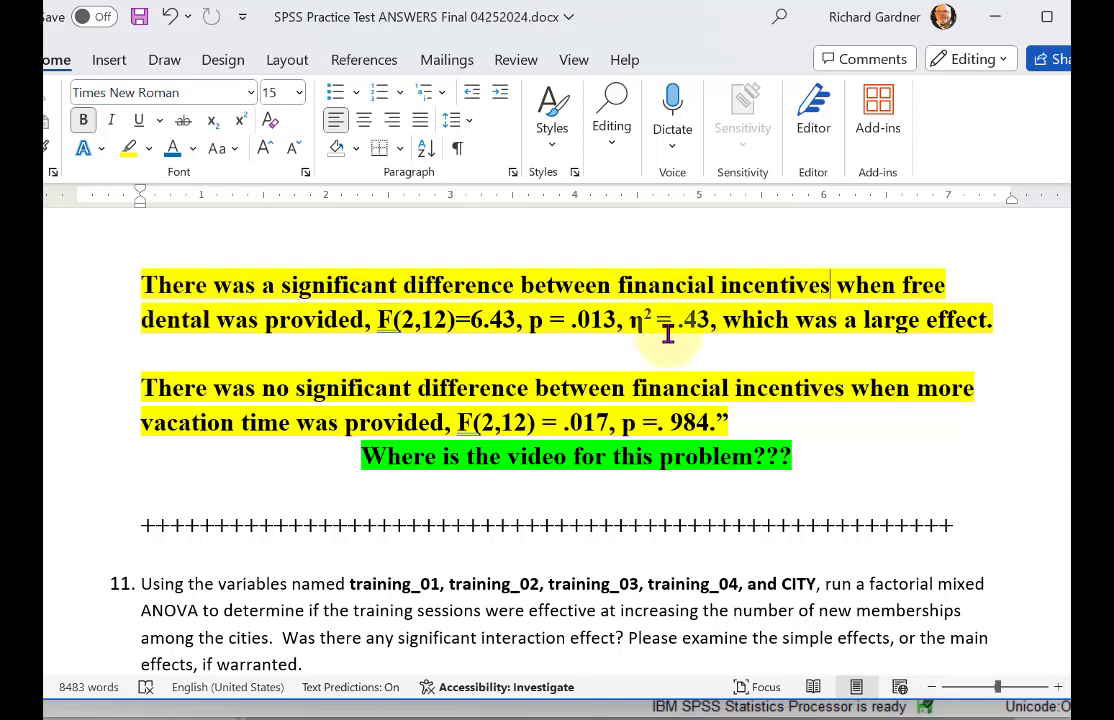
pyautogui.click(145, 386)
pyautogui.moveTo(756, 370); pyautogui.dragTo(869, 408)
pyautogui.click(763, 418)
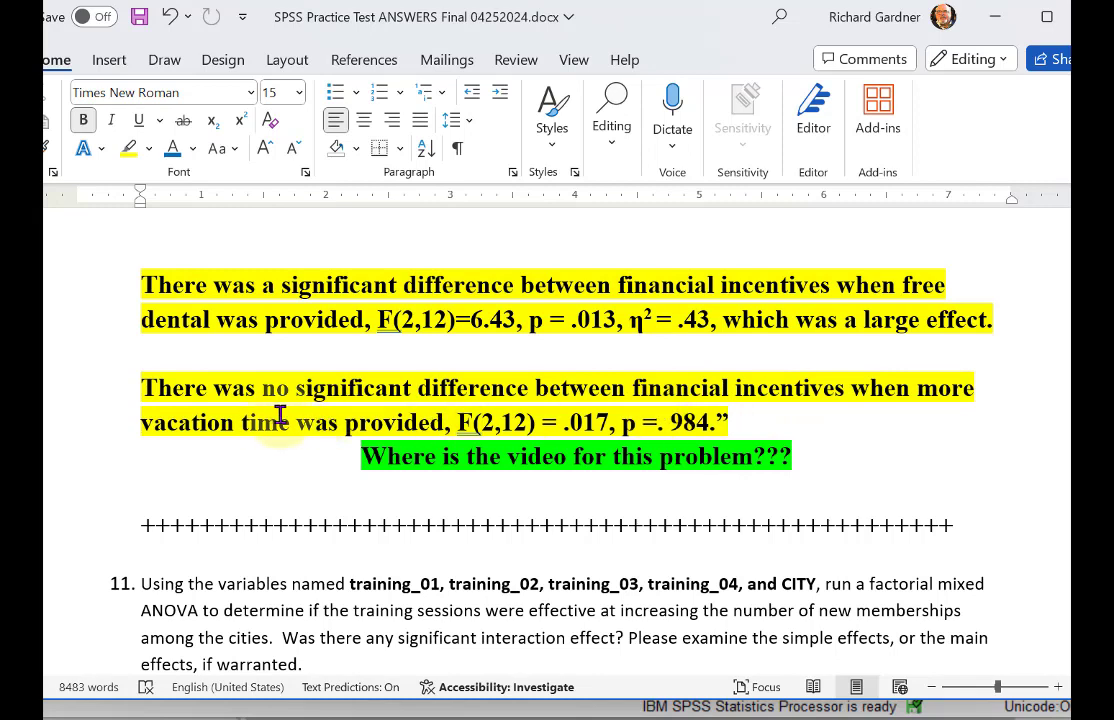
pyautogui.moveTo(273, 420); pyautogui.dragTo(444, 421)
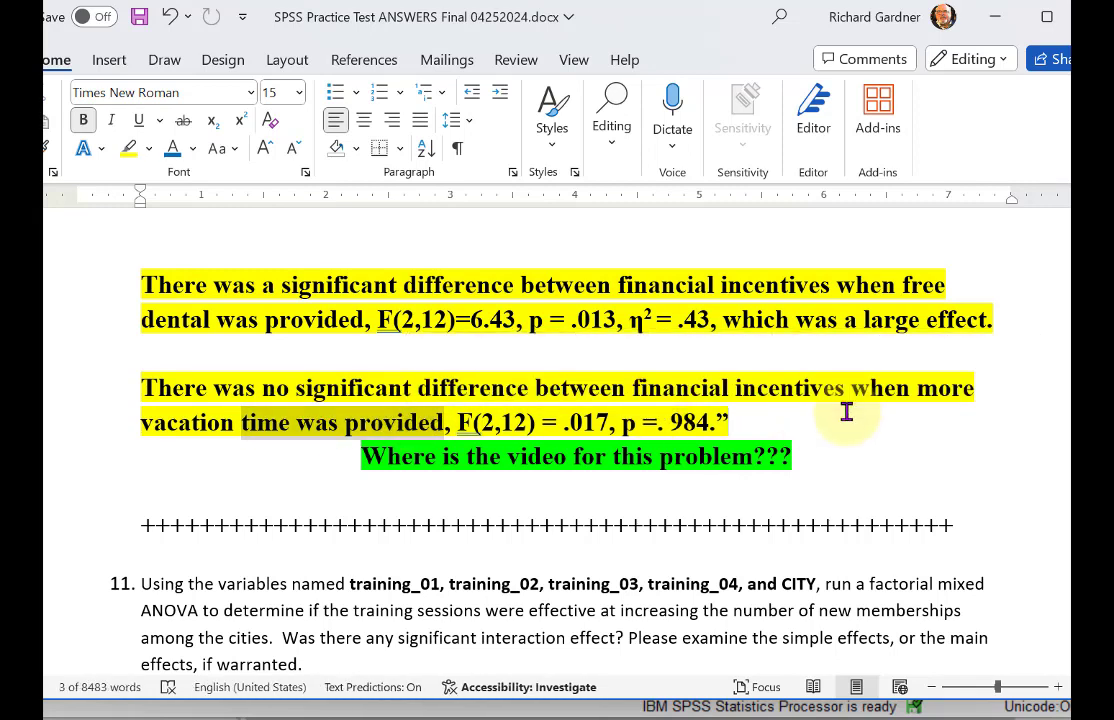
pyautogui.click(152, 300)
pyautogui.moveTo(152, 300); pyautogui.dragTo(400, 305)
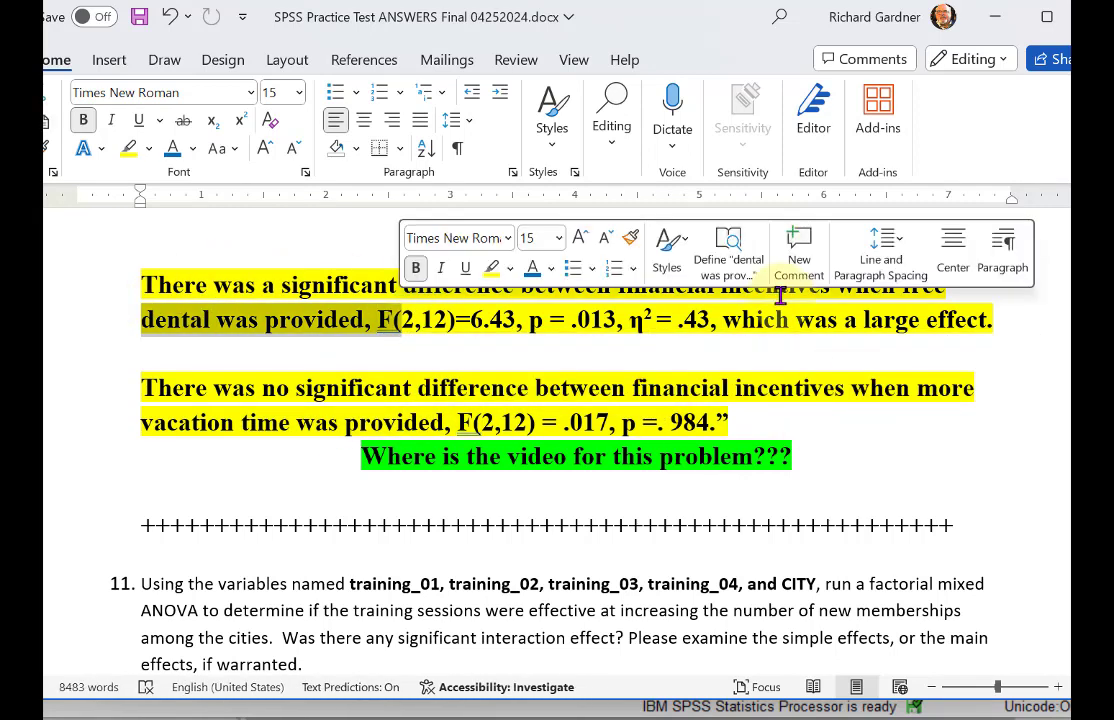
# - Recheck the increased medical coverage and free dental rows of the effects table, and return to the closing conclusions before question 11
pyautogui.scroll(10, 821, 428)
pyautogui.scroll(5, 821, 430)
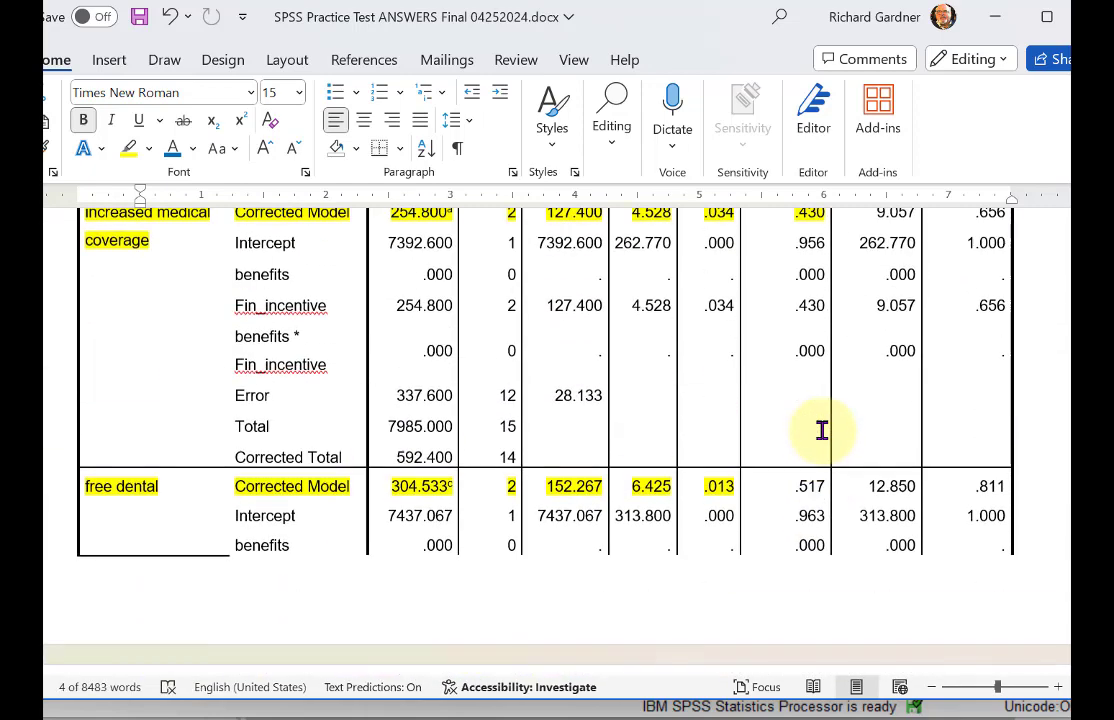
pyautogui.scroll(1, 755, 438)
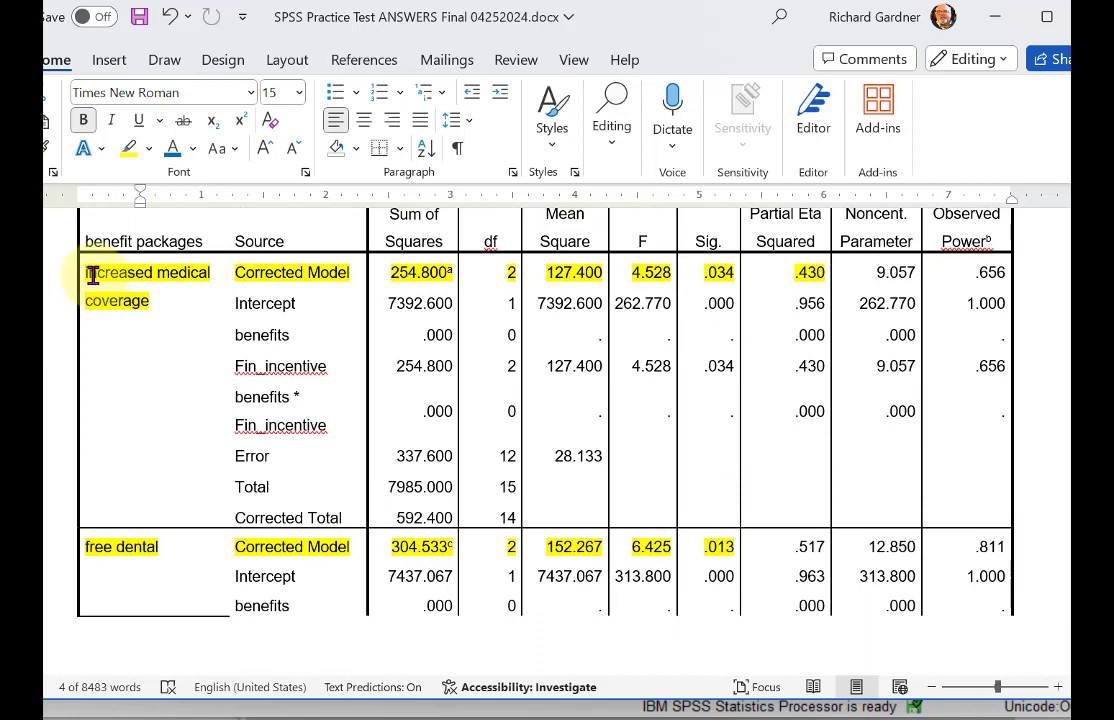
pyautogui.moveTo(88, 277); pyautogui.dragTo(211, 361)
pyautogui.scroll(-10, 211, 368)
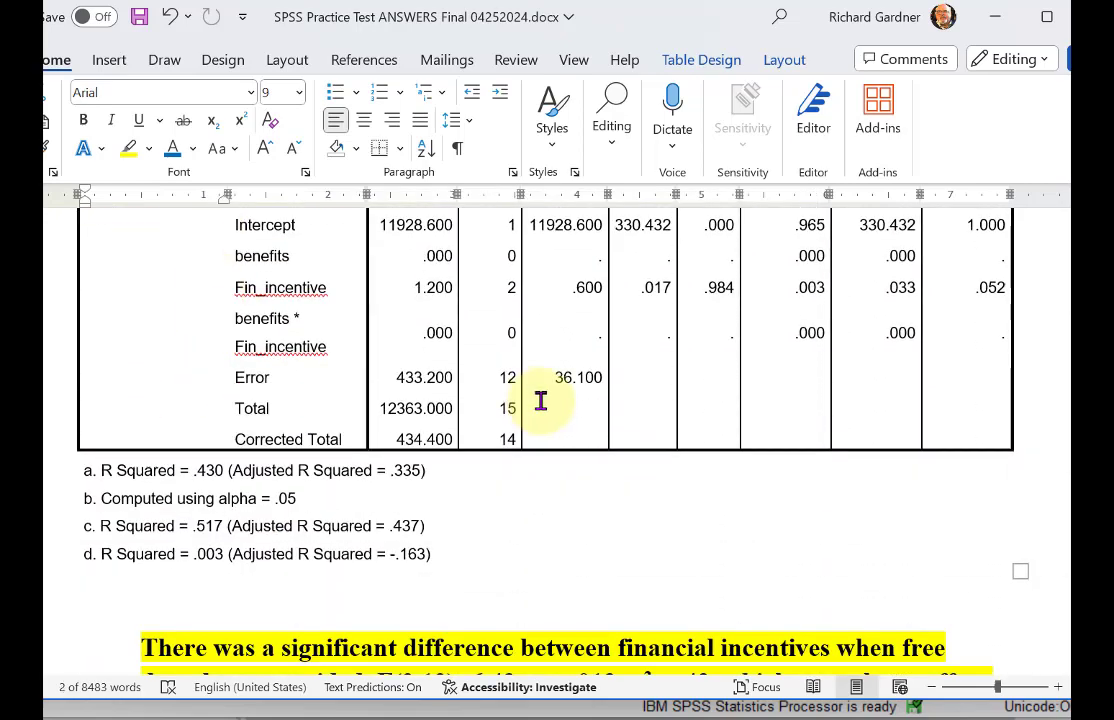
pyautogui.scroll(-4, 583, 397)
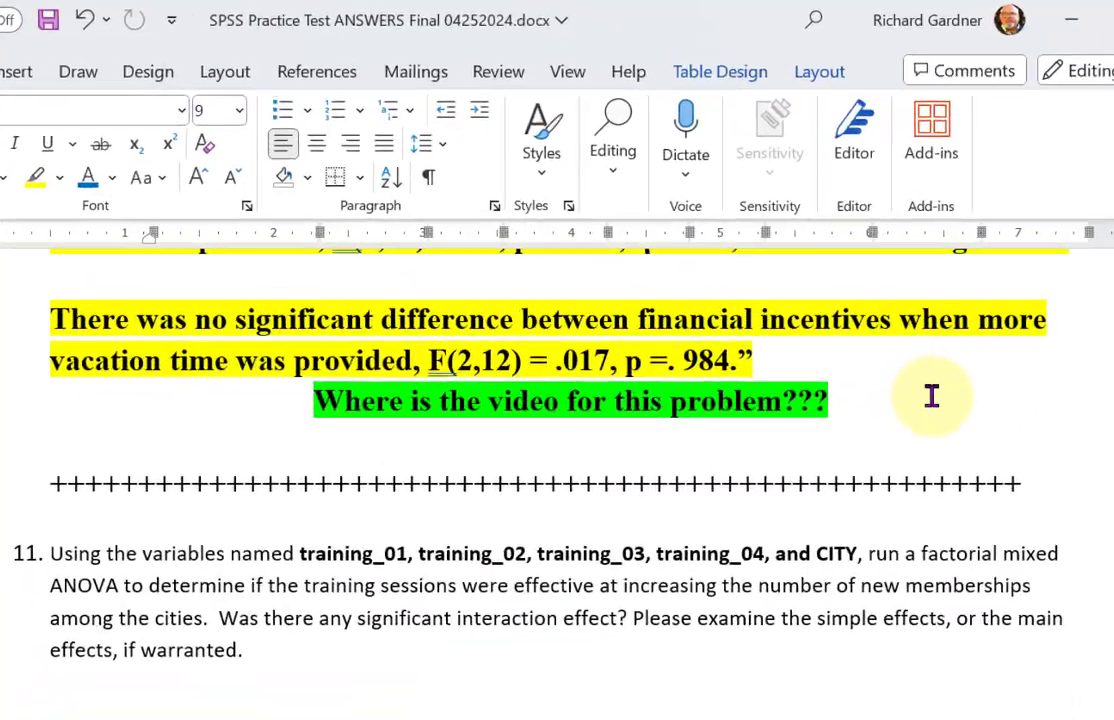